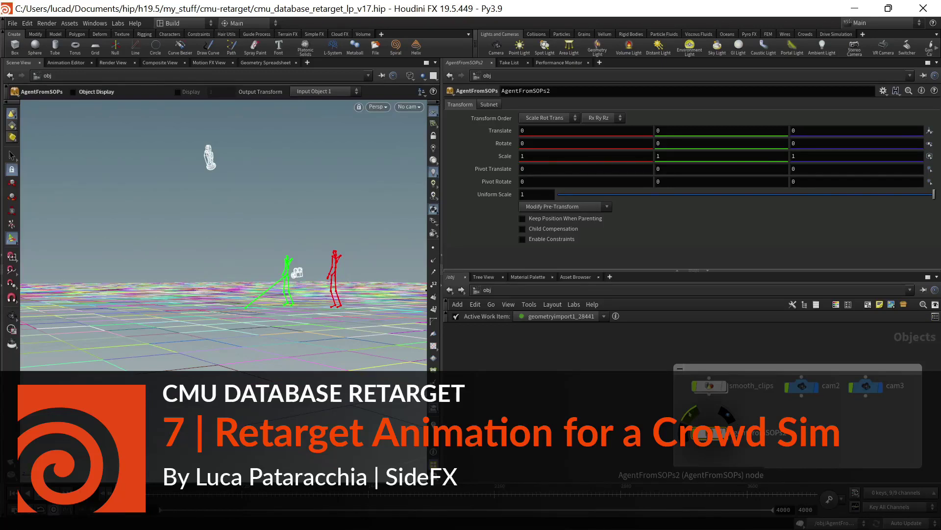
- Show the mocapbiped3 character in the viewport and look at it from the front
scroll(605, 416, "down", 6)
middle_click_drag(627, 391, 627, 420)
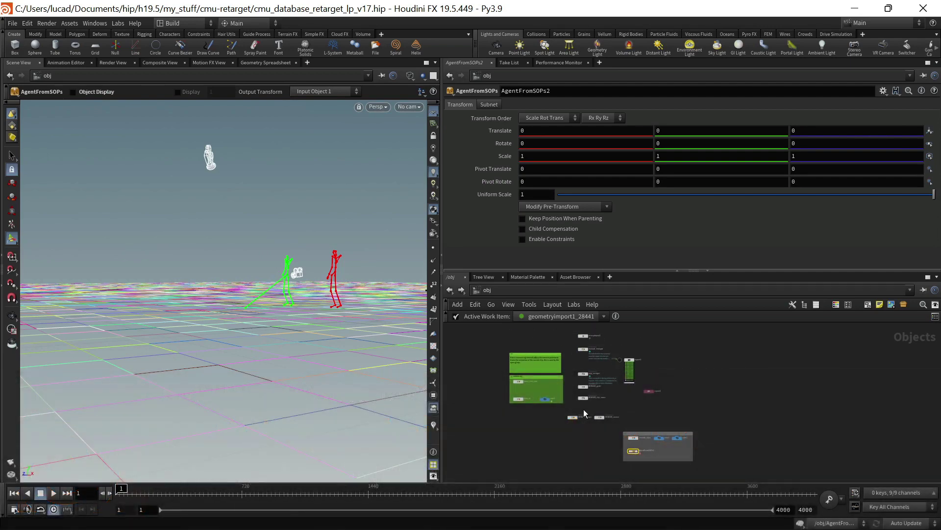
scroll(615, 353, "up", 3)
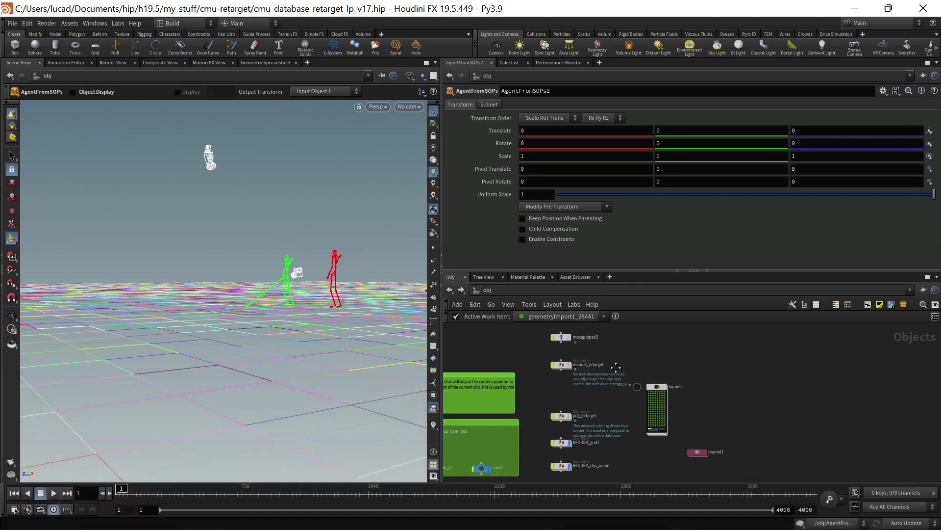
scroll(571, 359, "up", 3)
left_click(583, 330)
left_click(564, 349)
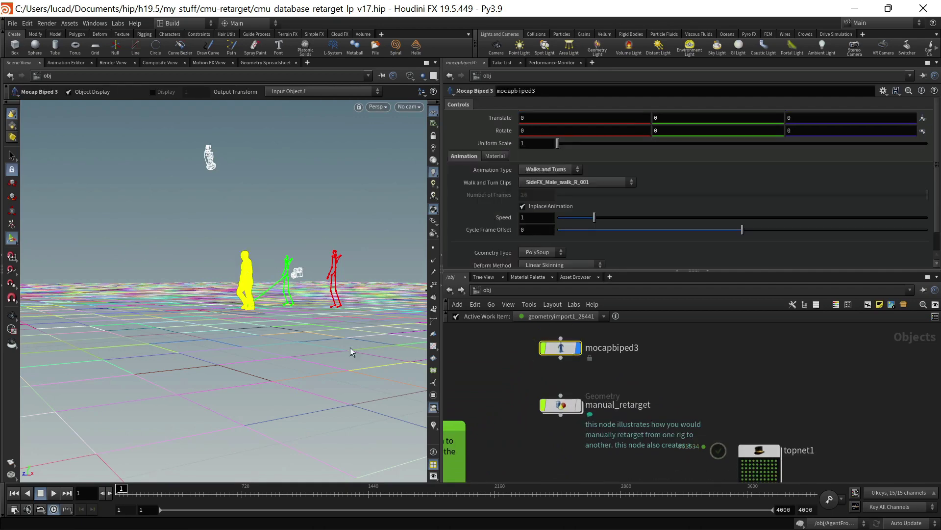
left_click_drag(249, 345, 327, 341, "alt")
left_click_drag(101, 322, 305, 347)
key("Return")
- Turn off the display of the mocapbiped3 character
scroll(705, 375, "down", 5)
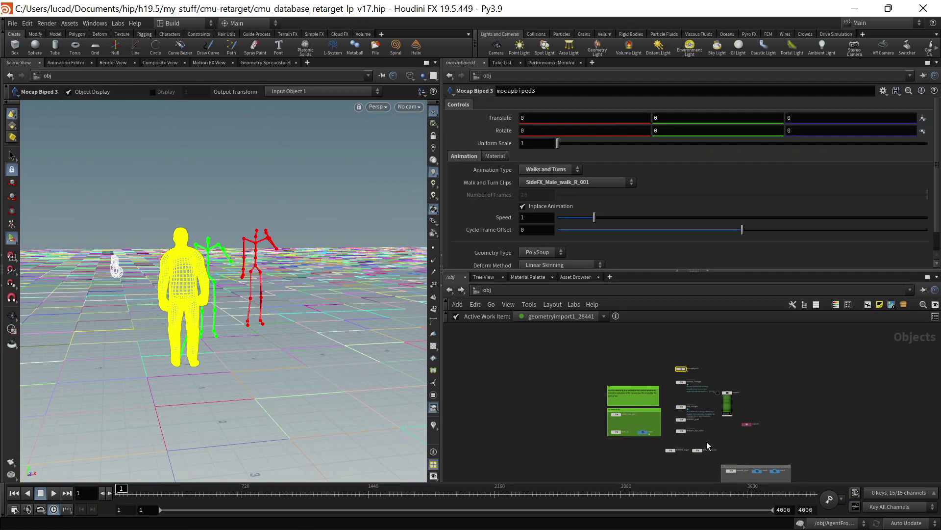
middle_click_drag(707, 442, 705, 401)
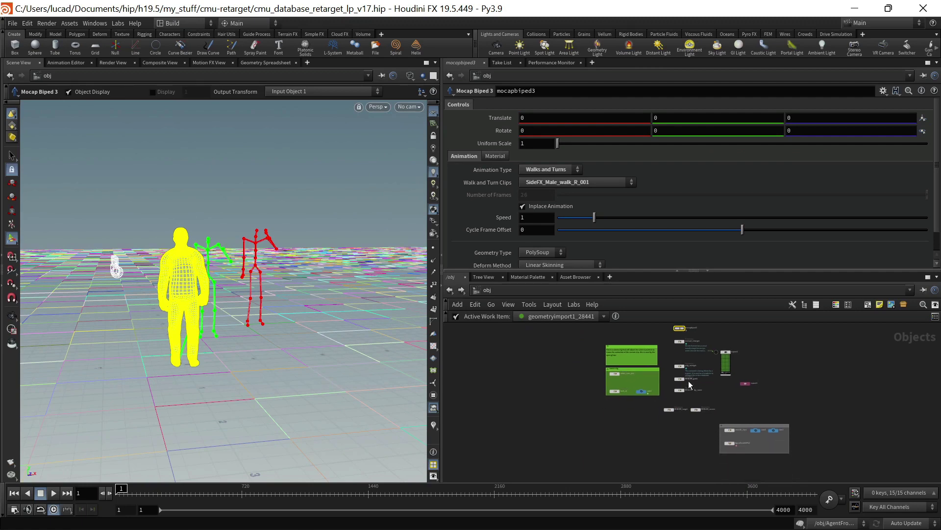
scroll(688, 380, "up", 4)
left_click(674, 365)
- Open the agent_setup geometry network inside the AgentFromSOPs2 object
scroll(747, 395, "down", 6)
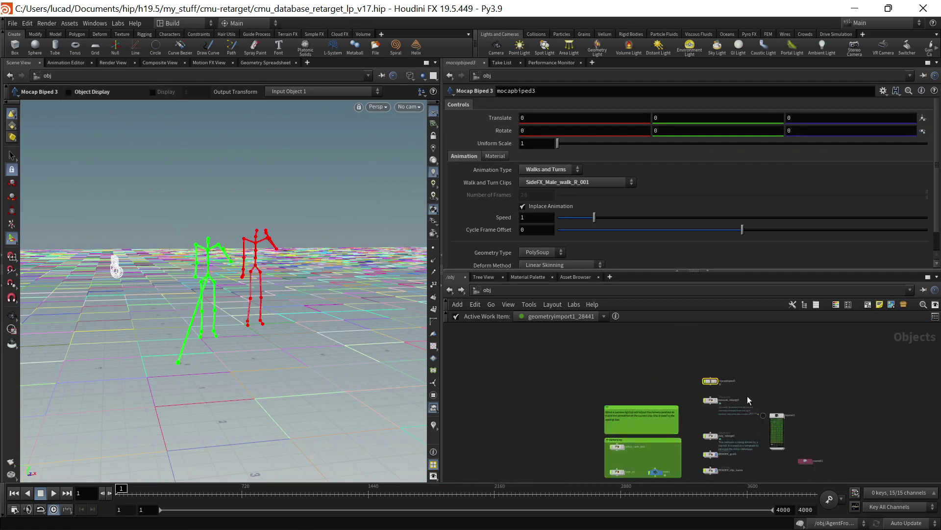
scroll(728, 408, "up", 8)
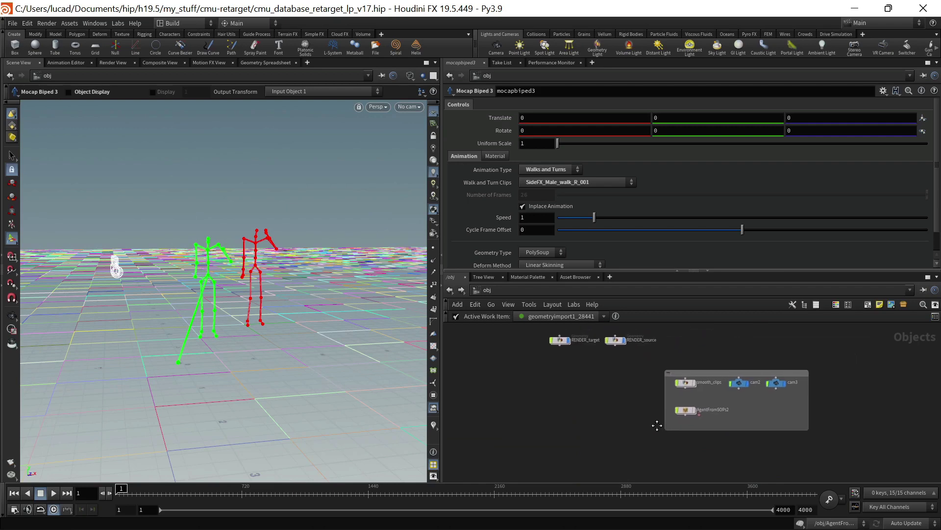
left_click(714, 401)
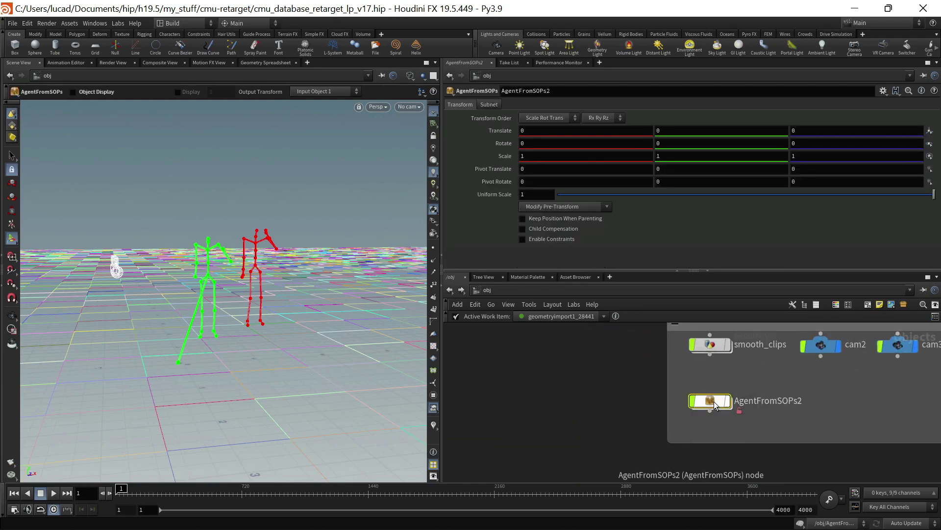
double_click(714, 402)
scroll(713, 411, "up", 3)
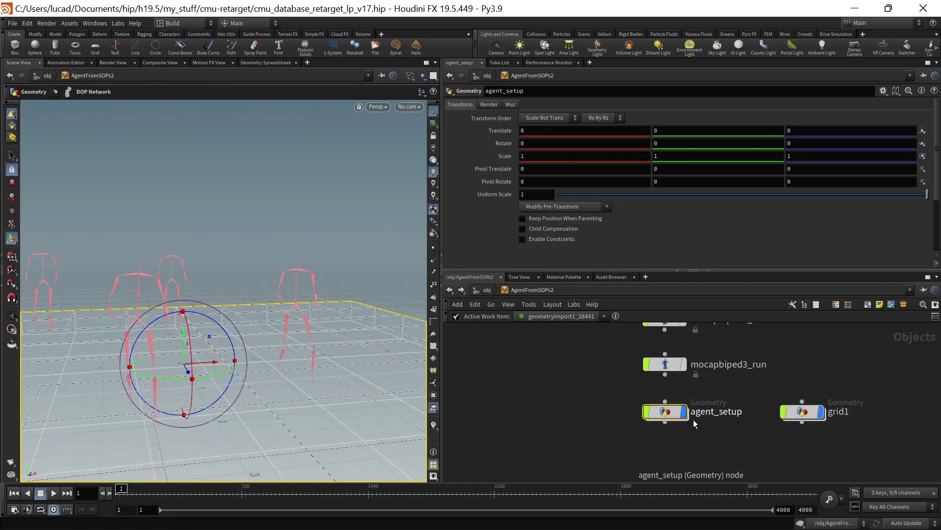
double_click(665, 412)
scroll(717, 419, "up", 3)
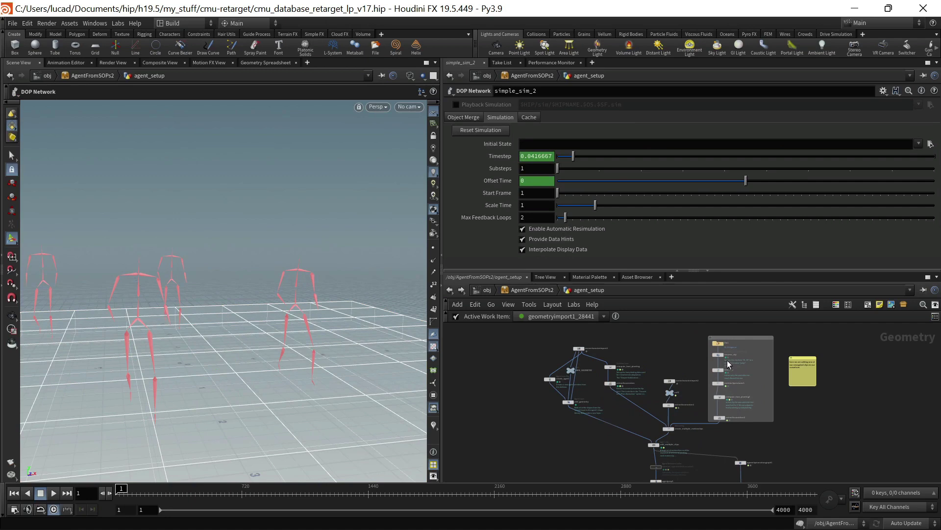
- Examine the agent_setup network from its character imports and boxed clip branch down to the simple_sim_2 DOP network
scroll(692, 403, "down", 1)
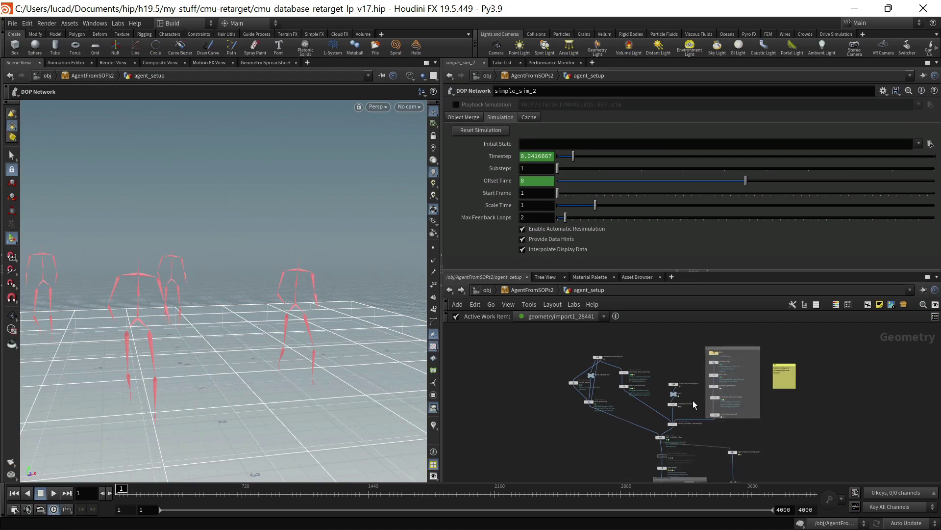
scroll(701, 419, "down", 3)
scroll(705, 427, "up", 3)
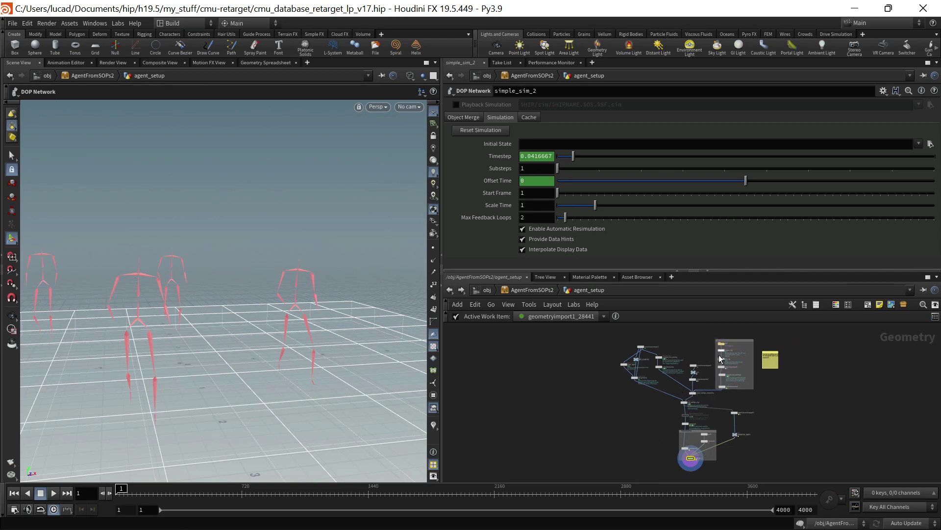
scroll(733, 368, "up", 3)
middle_click_drag(742, 395, 741, 402)
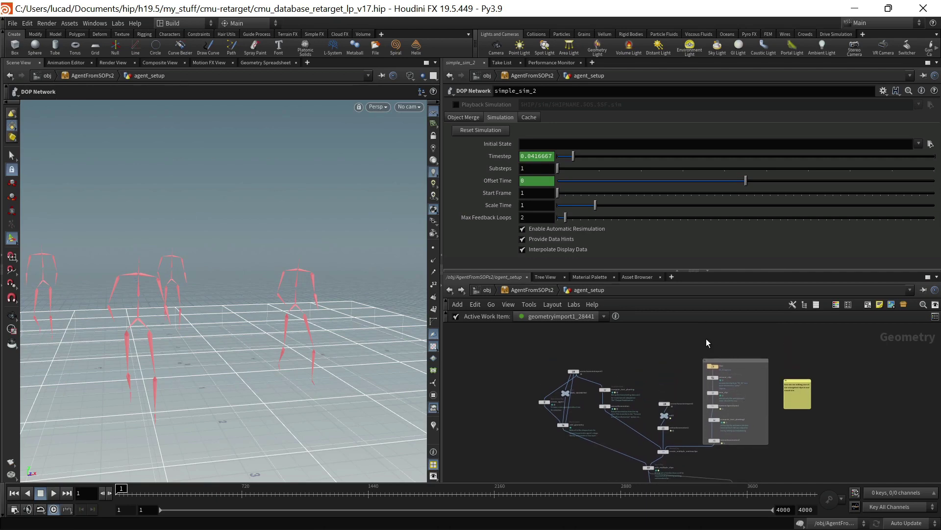
scroll(687, 372, "down", 4)
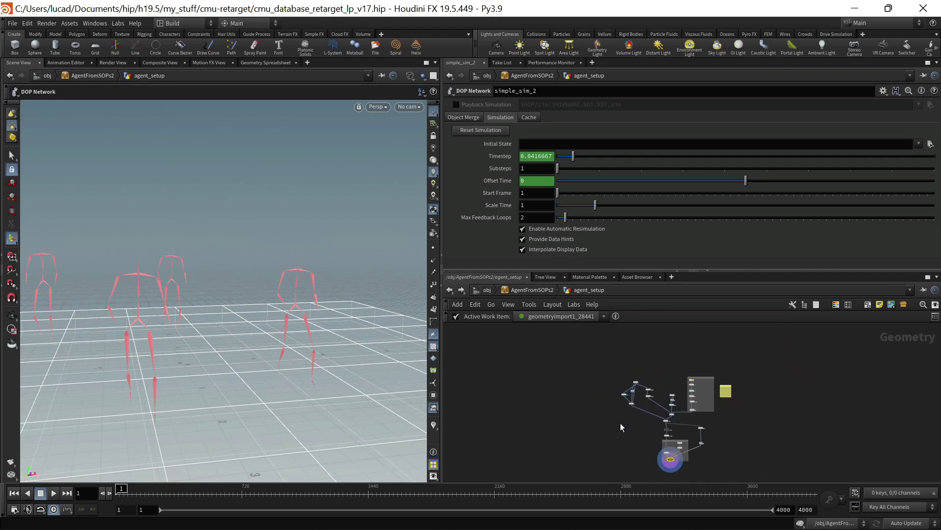
scroll(662, 460, "up", 5)
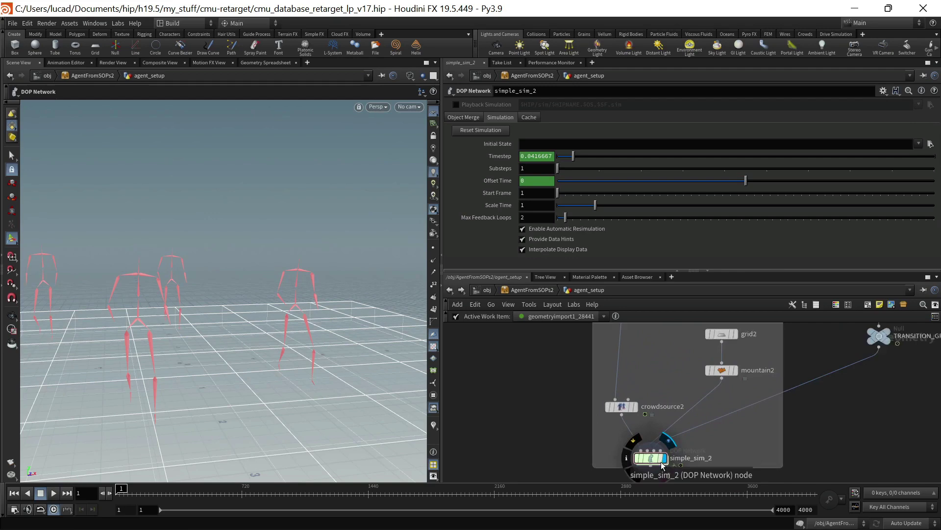
scroll(661, 461, "down", 6)
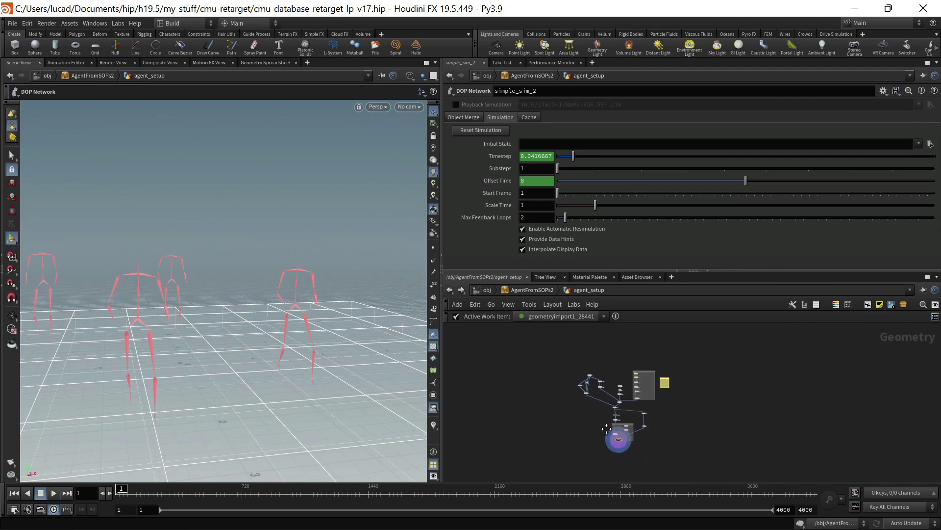
- Go up to the AgentFromSOPs2 level and reopen the agent_setup network
key("u")
scroll(586, 421, "down", 3)
double_click(654, 411)
scroll(594, 413, "up", 3)
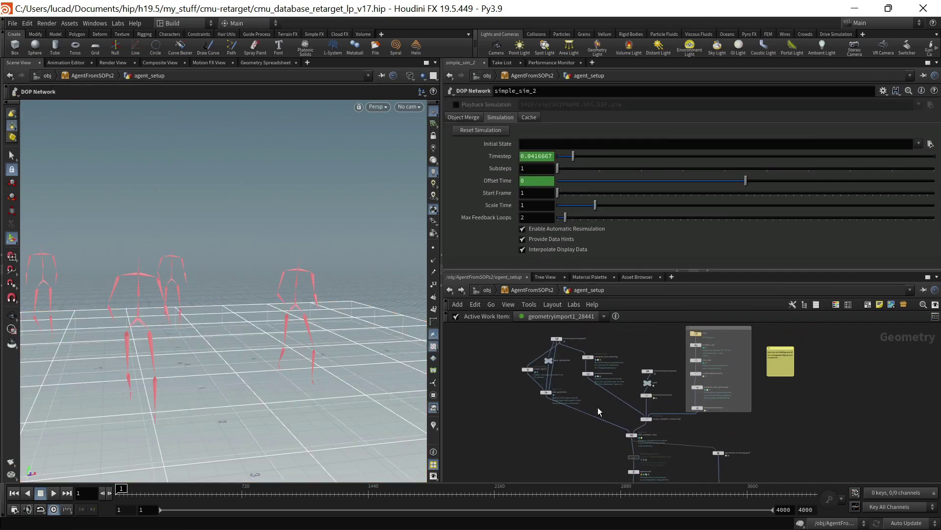
- Enlarge the network editor pane and fit the whole agent_setup network in it
left_click_drag(708, 274, 708, 224)
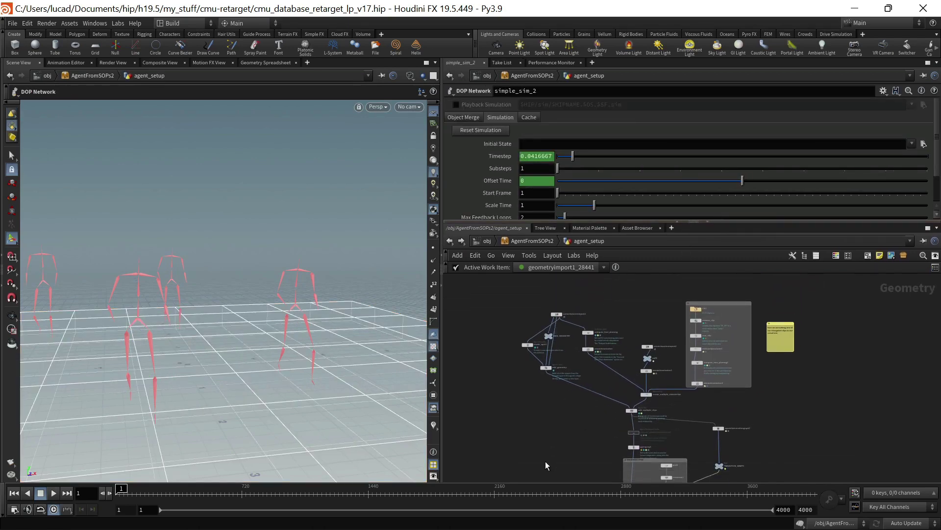
middle_click_drag(551, 459, 554, 416)
scroll(563, 413, "down", 2)
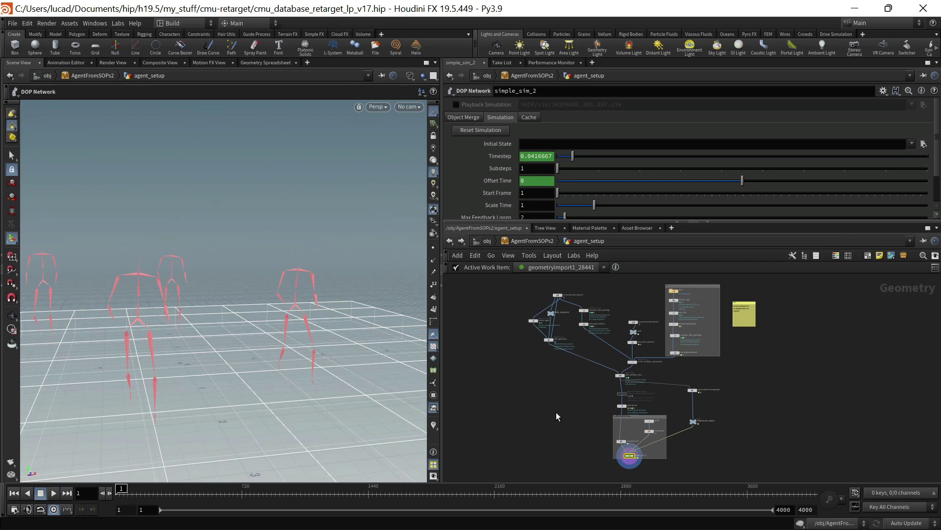
- Display the outputs of scenecharacterimport1 and scenecharacterimport2 in turn to inspect the imported walk and run characters
scroll(575, 334, "up", 8)
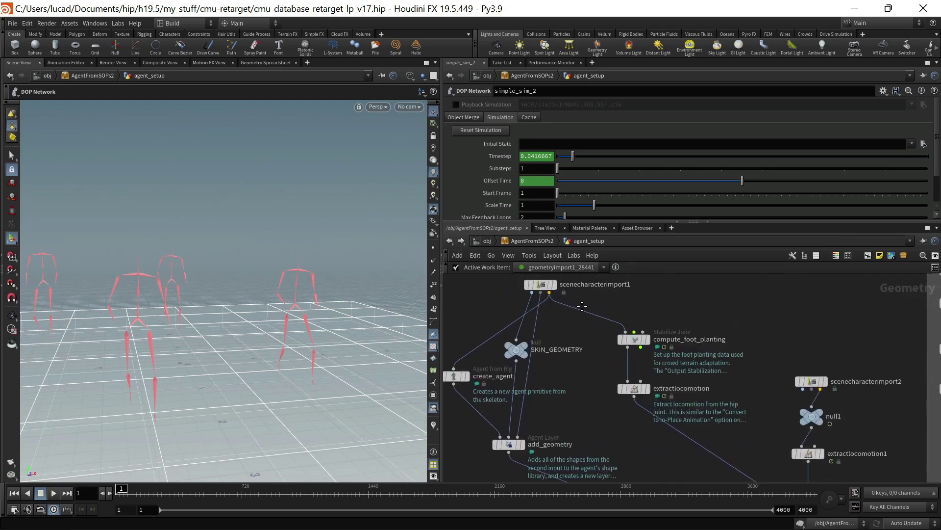
left_click(548, 277)
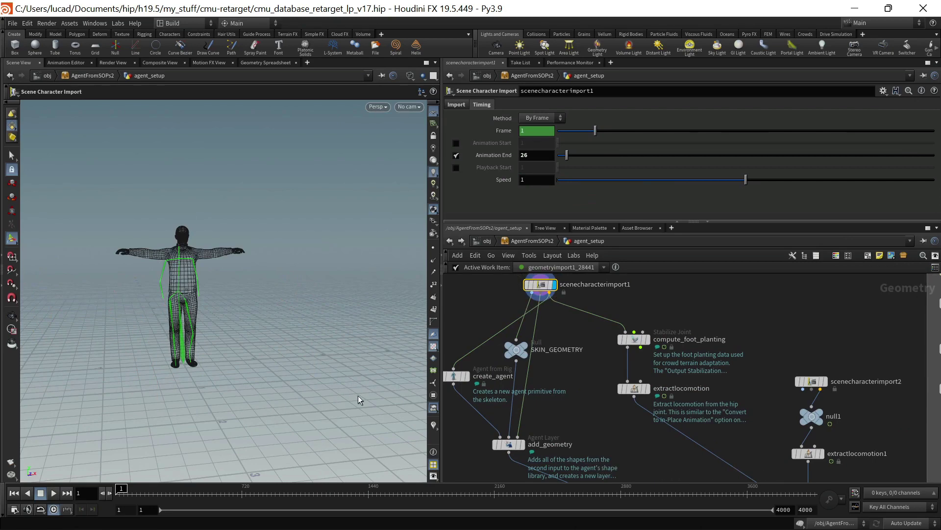
scroll(546, 395, "down", 4)
scroll(680, 437, "up", 4)
middle_click_drag(679, 437, 621, 376)
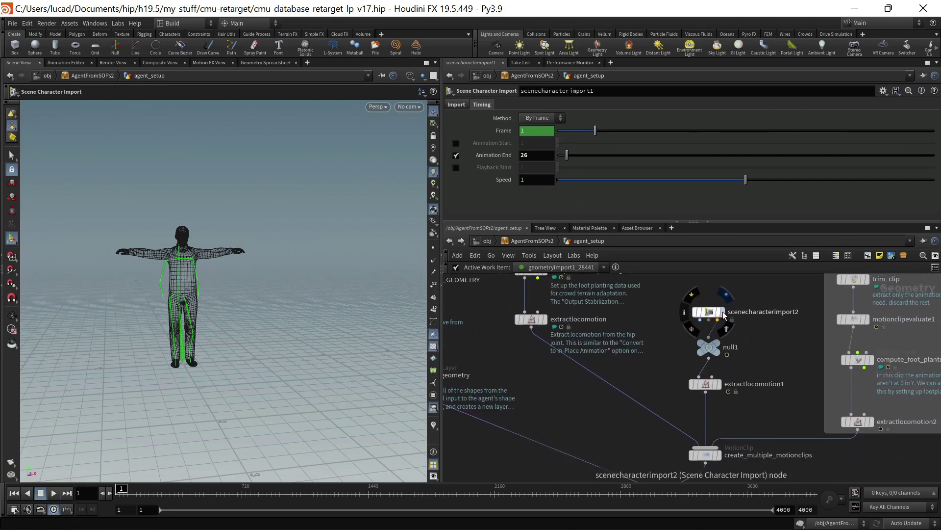
left_click(709, 312)
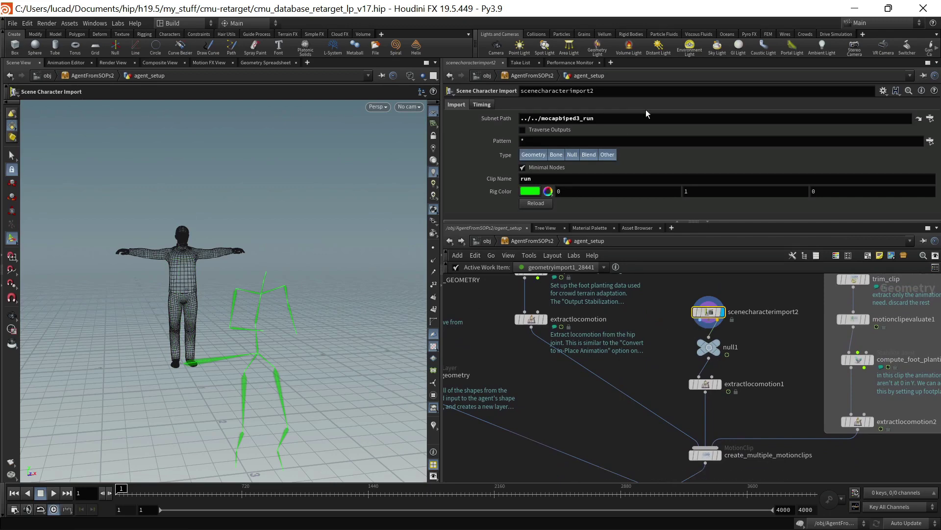
- Jump to the mocapbiped3_run object referenced by scenecharacterimport2's subnet path, show it and view it from the side
left_click(919, 119)
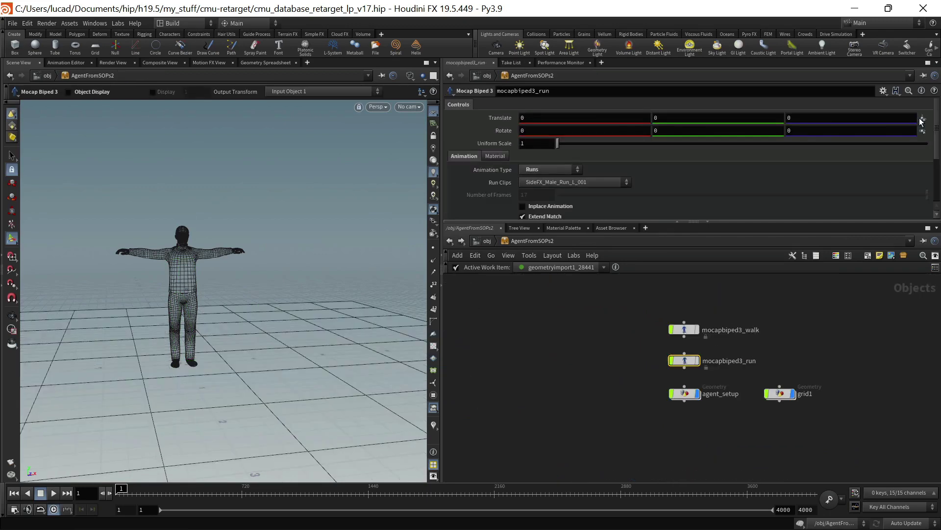
scroll(706, 393, "up", 3)
left_click(698, 363)
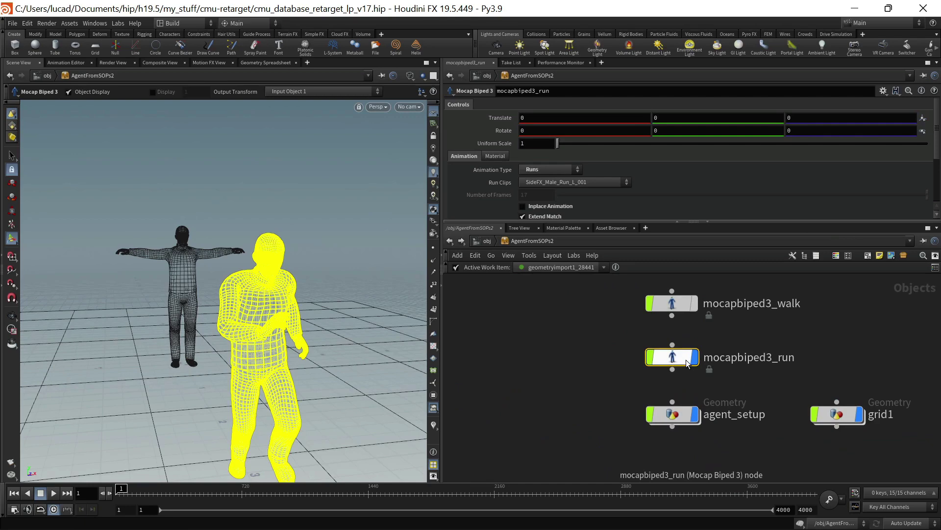
key("Escape")
left_click_drag(314, 353, 202, 302)
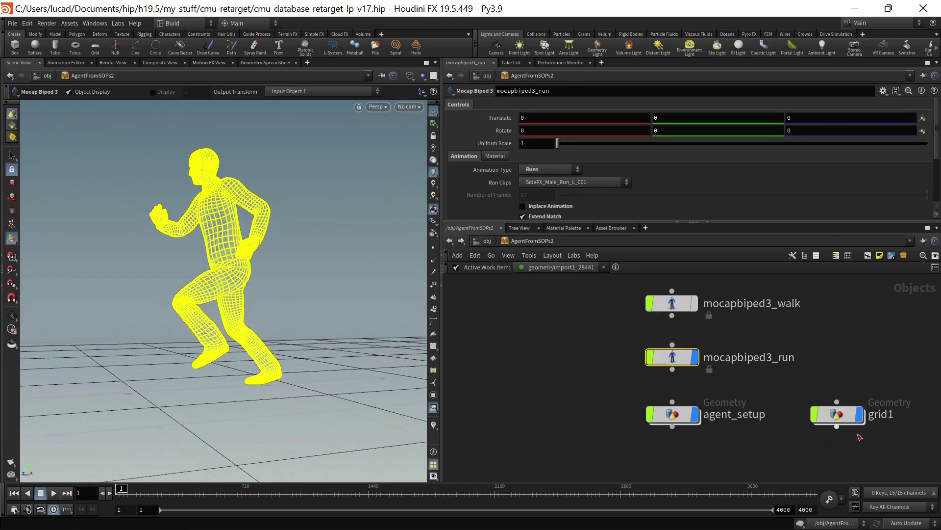
- Reopen agent_setup and examine scenecharacterimport2's running skeleton in relation to its rest-pose character
left_click(676, 416)
double_click(675, 418)
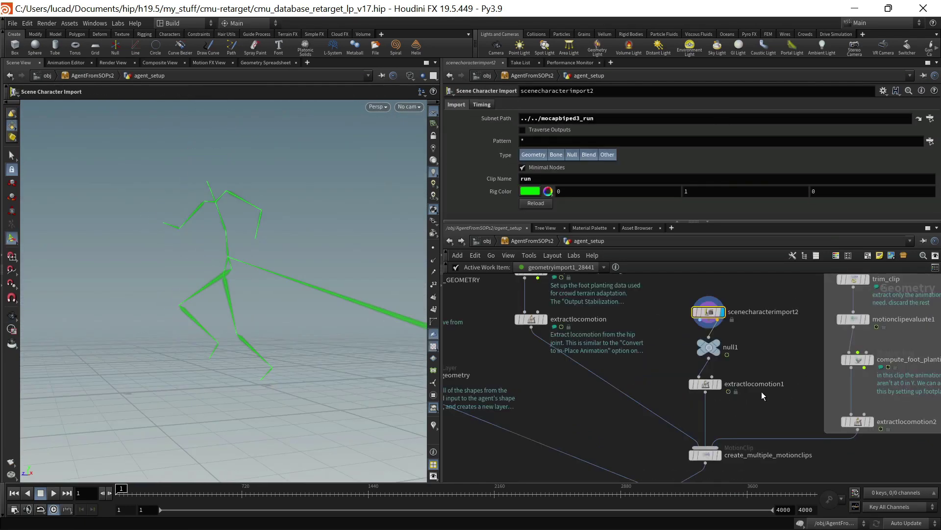
key("Escape")
left_click_drag(190, 311, 169, 307)
right_click_drag(169, 307, 154, 315)
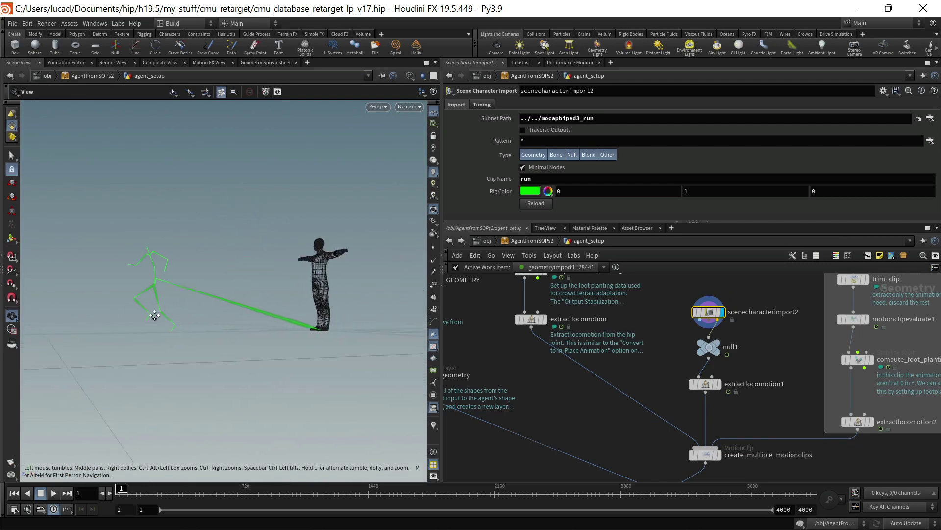
left_click_drag(155, 315, 187, 321)
middle_click_drag(186, 321, 227, 338)
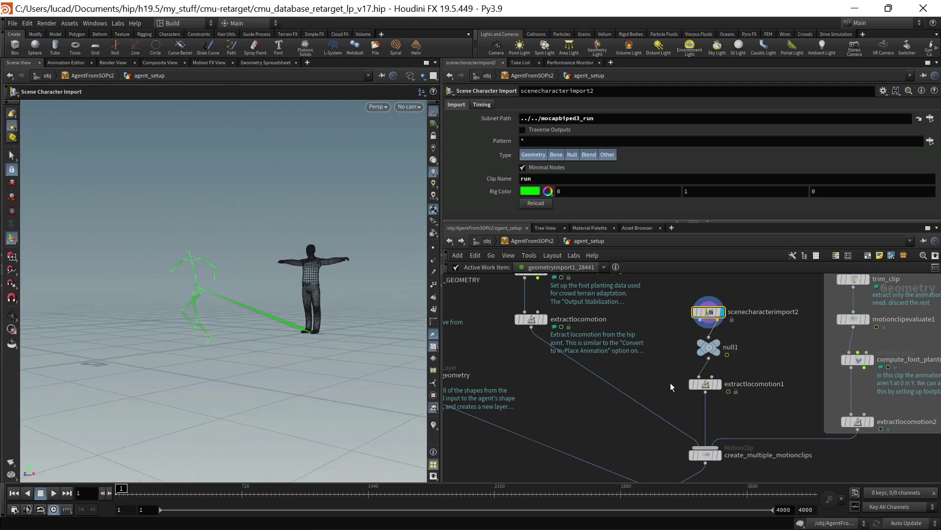
- Display the extractlocomotion1 node's result in the viewport
left_click(719, 384)
left_click(702, 386)
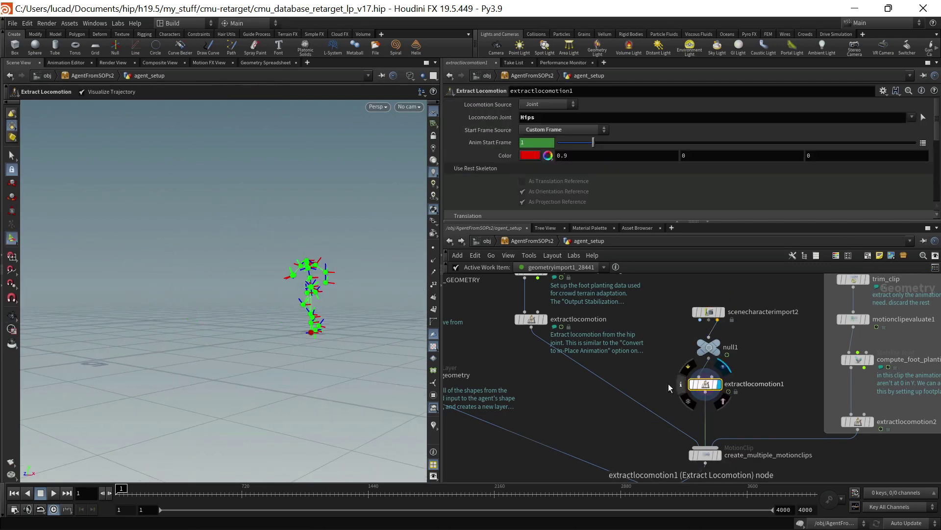
key("Return")
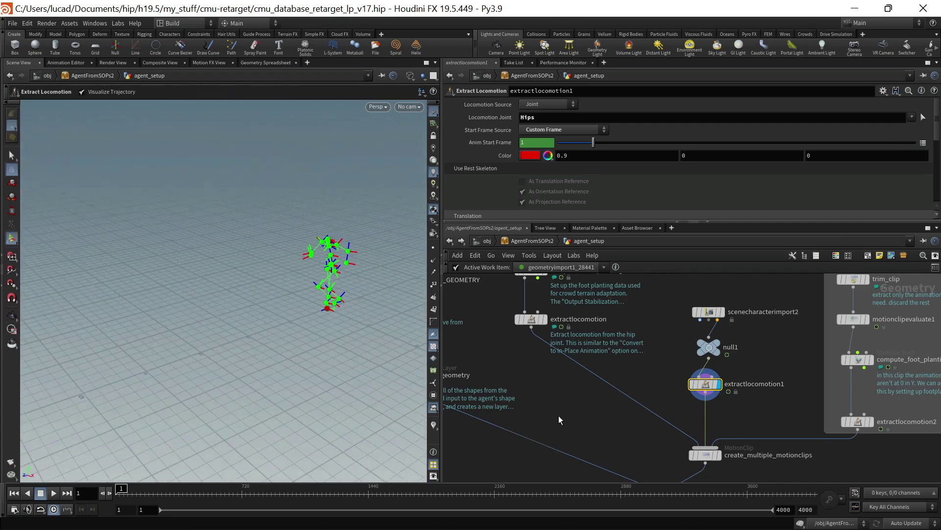
- Look over the complete agent_setup network and go back up to the AgentFromSOPs2 level
key("h")
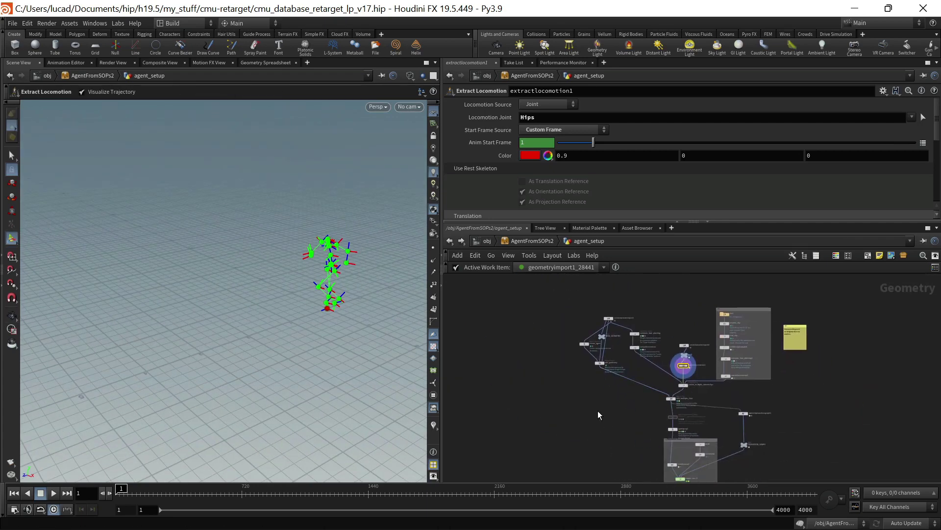
scroll(602, 407, "down", 2)
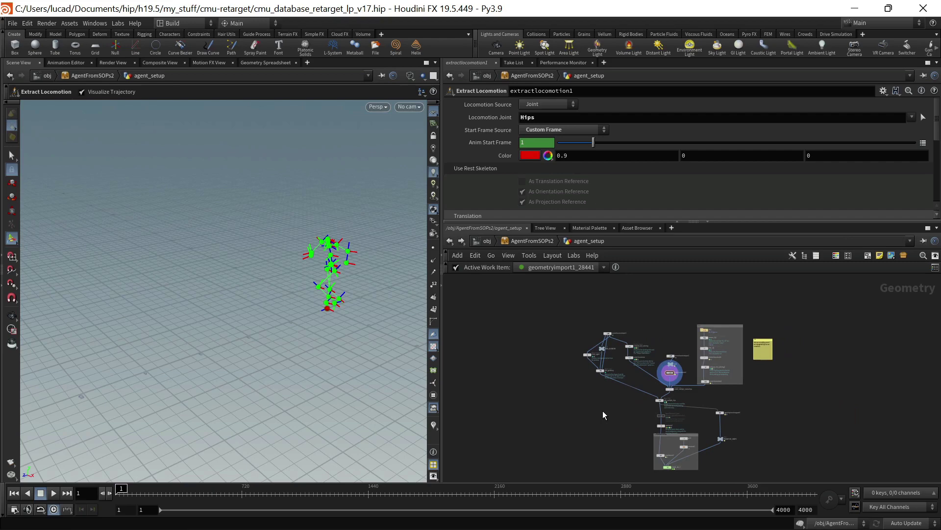
left_click(718, 407)
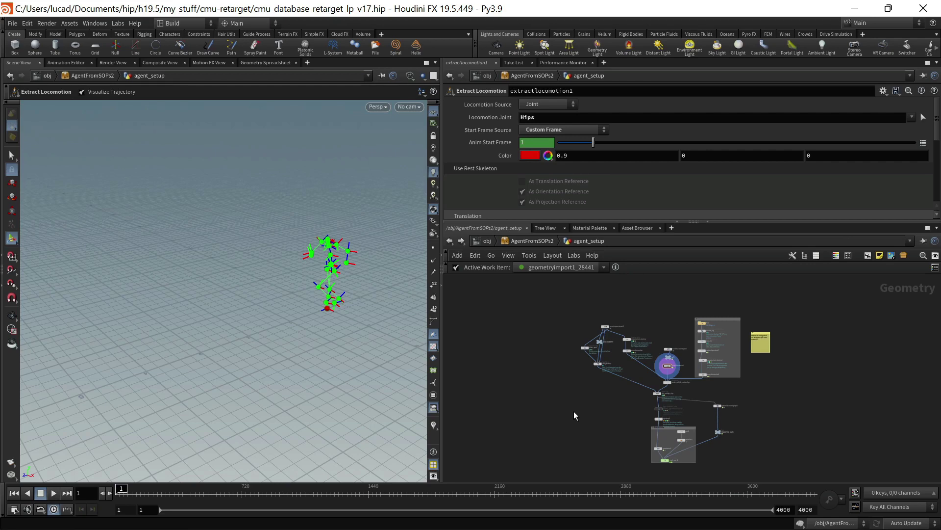
key("u")
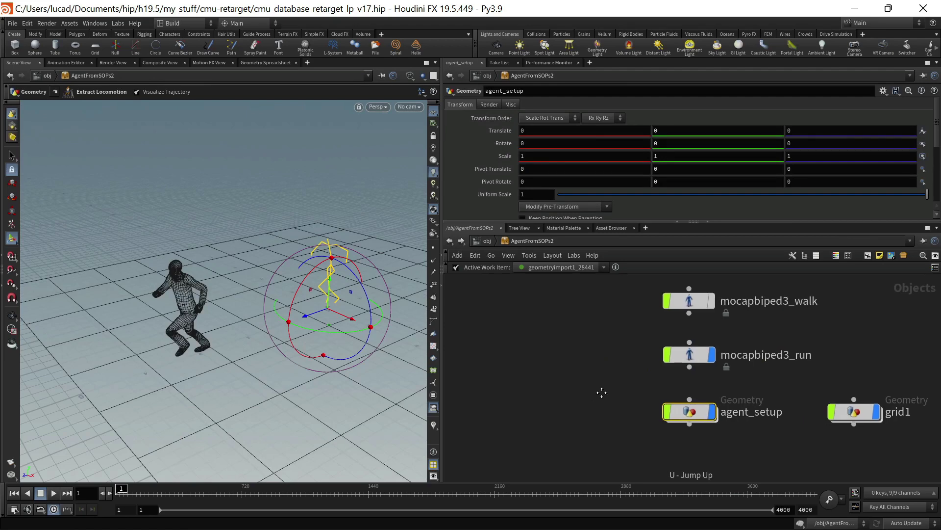
- Add a Geometry object at the AgentFromSOPs2 level and open its empty network
key("Tab")
type("geo")
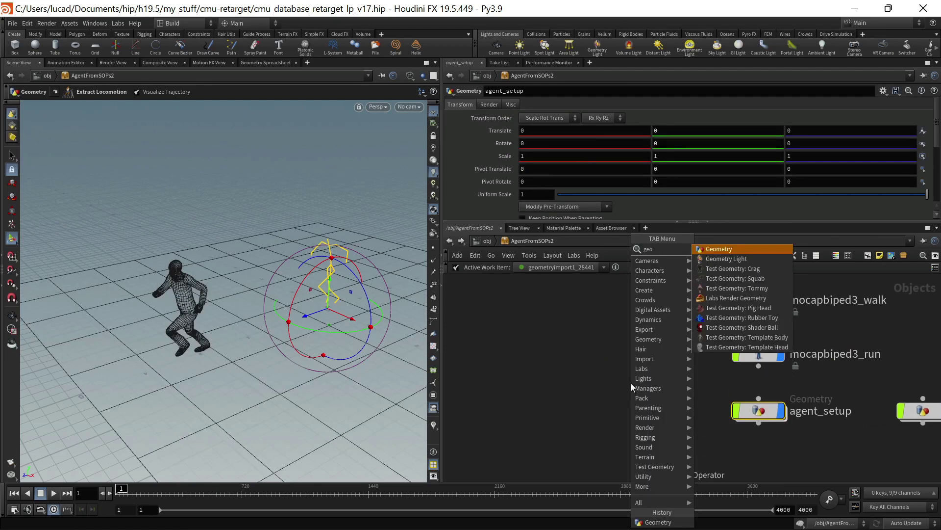
key("Return")
left_click(545, 360)
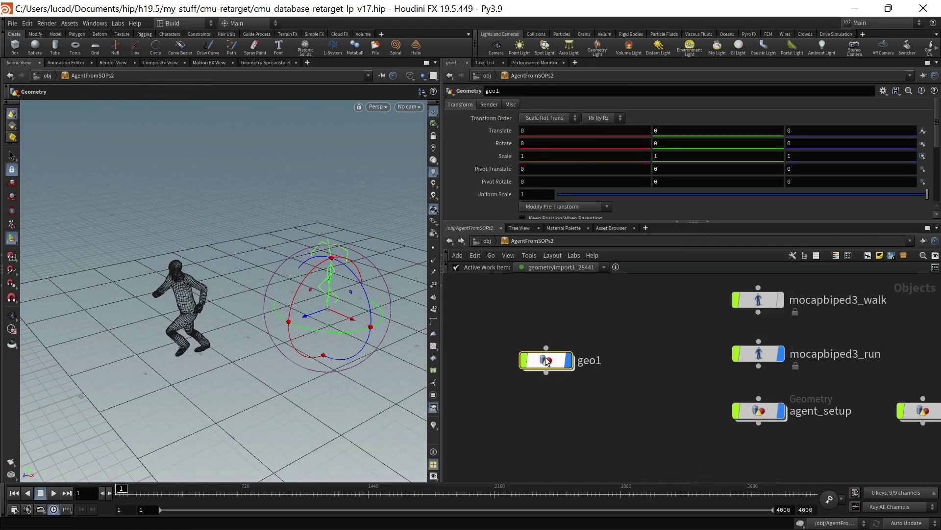
key("Return")
- Place an Agent from Rig node inside the new geometry object
key("Tab")
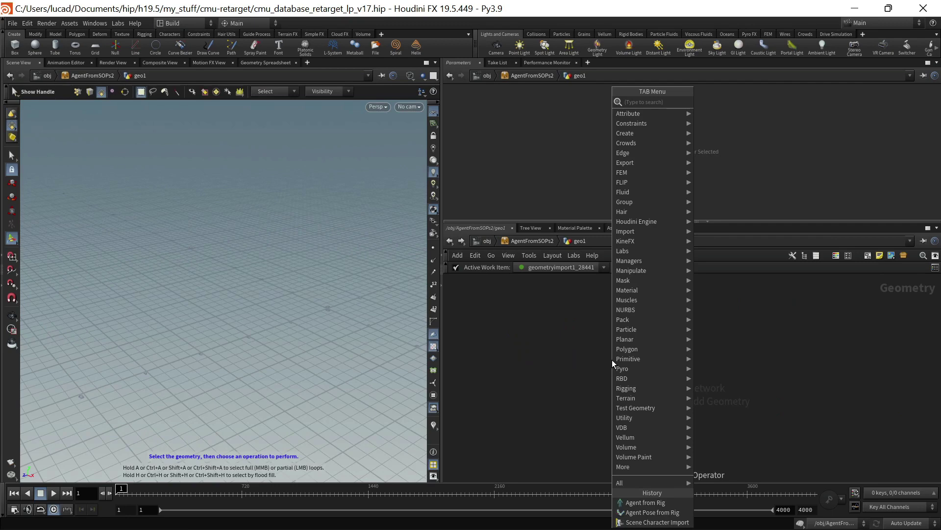
type("agentfr")
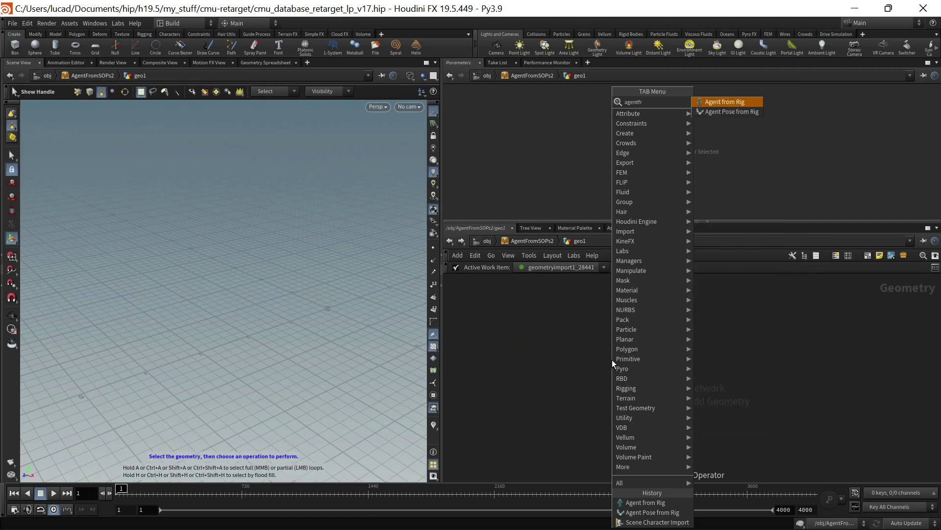
key("Return")
left_click(612, 360)
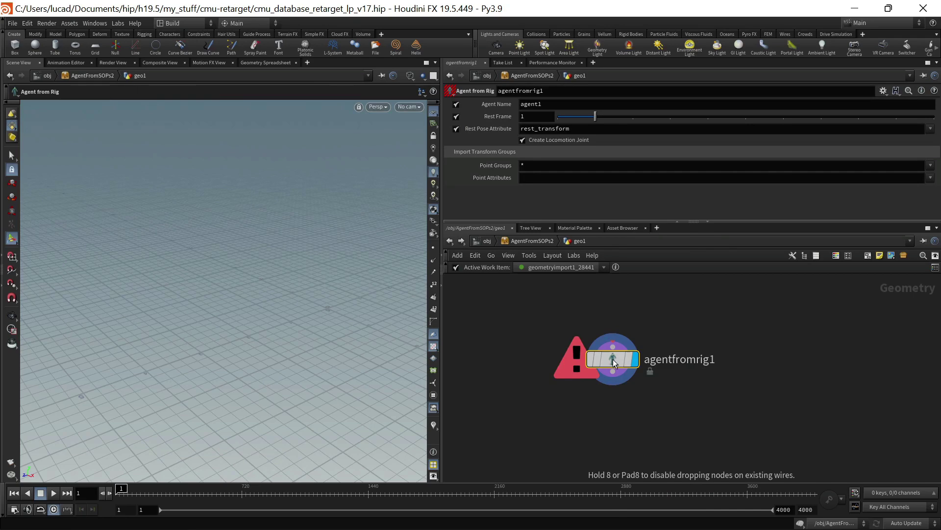
- Open the Agent from Rig help page and look up its AgentFromSOPs example
left_click(934, 90)
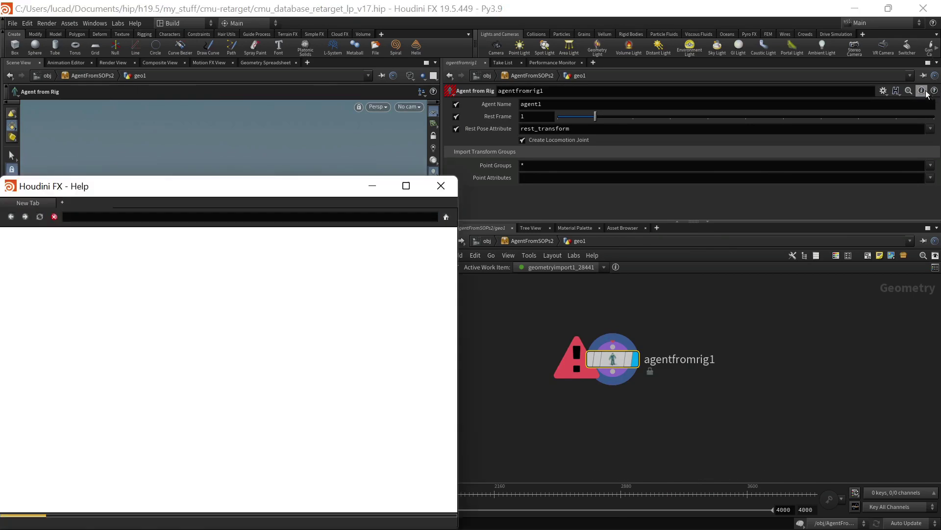
left_click_drag(284, 188, 322, 125)
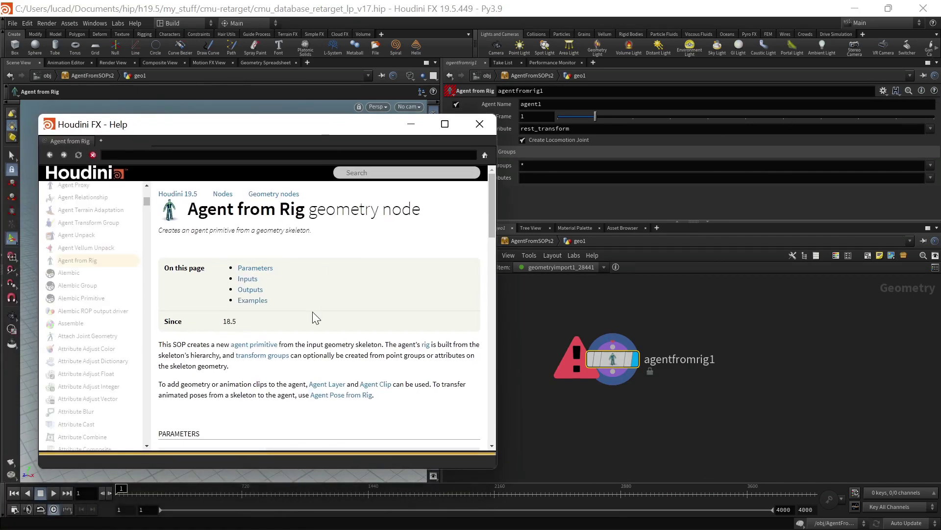
left_click(257, 299)
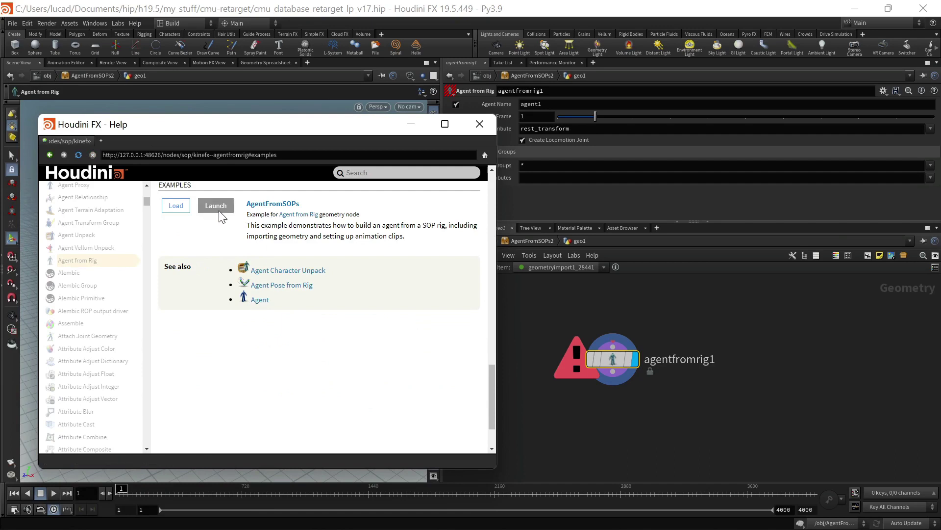
left_click(176, 206)
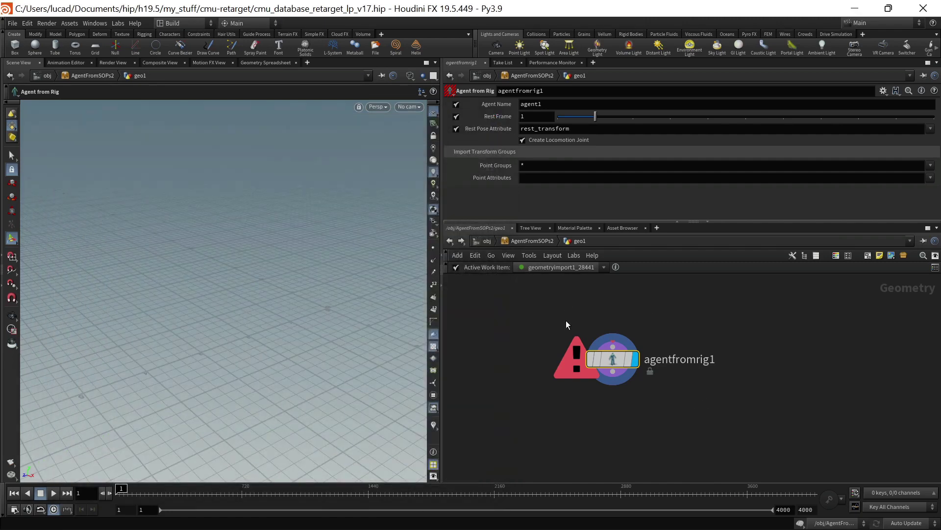
- Go back up to AgentFromSOPs2 and delete the geo1 object
left_click(531, 241)
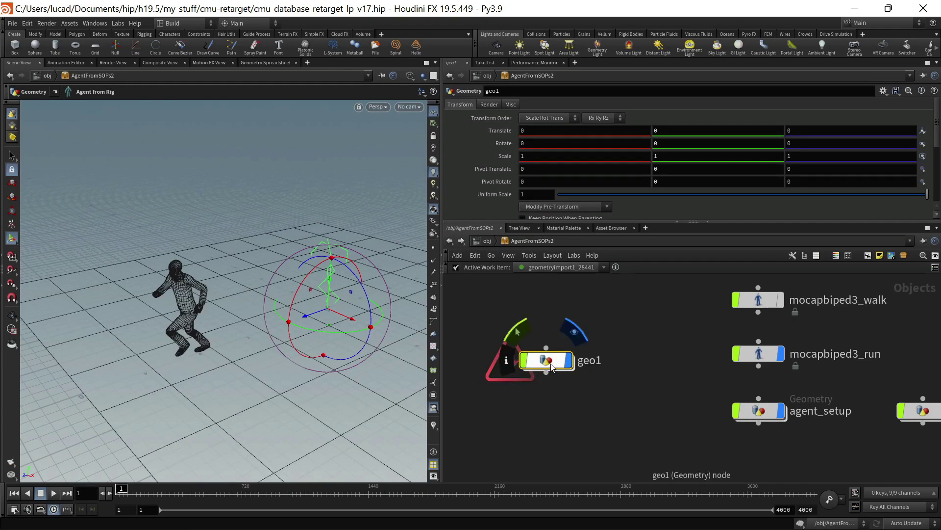
key("Delete")
key("h")
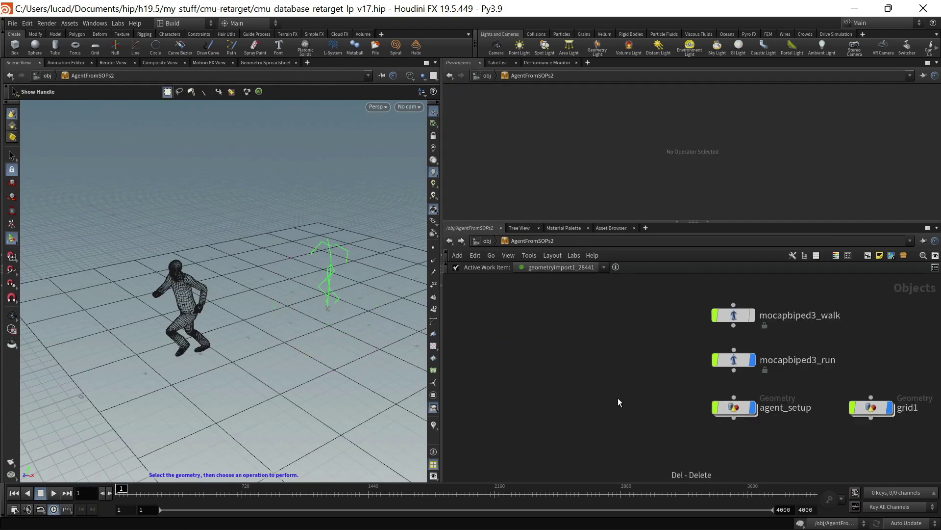
- View the AgentFromSOPs2 subnet at object level and reopen the agent_setup network inside it
key("u")
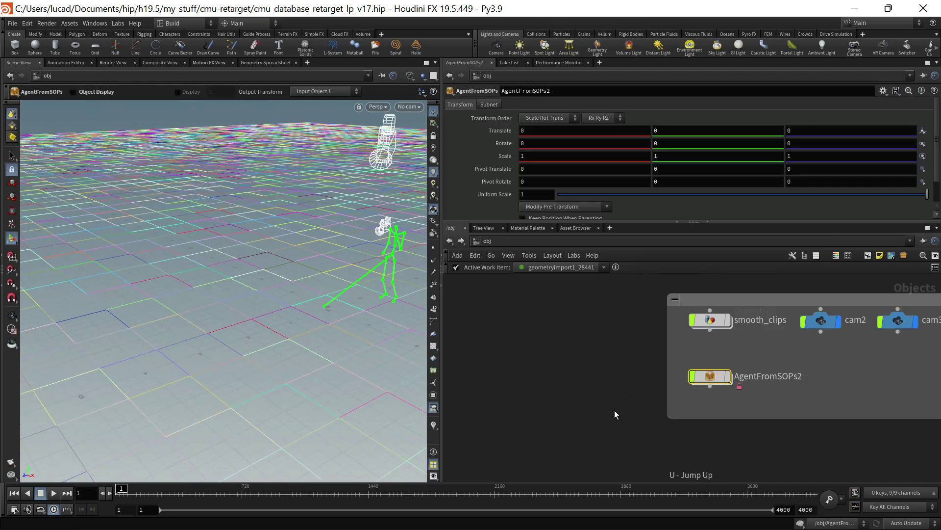
double_click(713, 379)
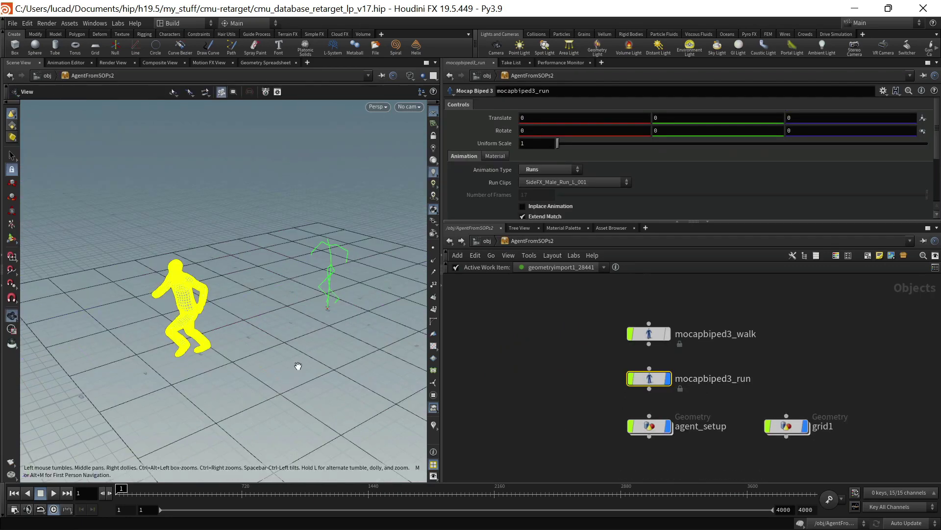
left_click(656, 426)
double_click(657, 425)
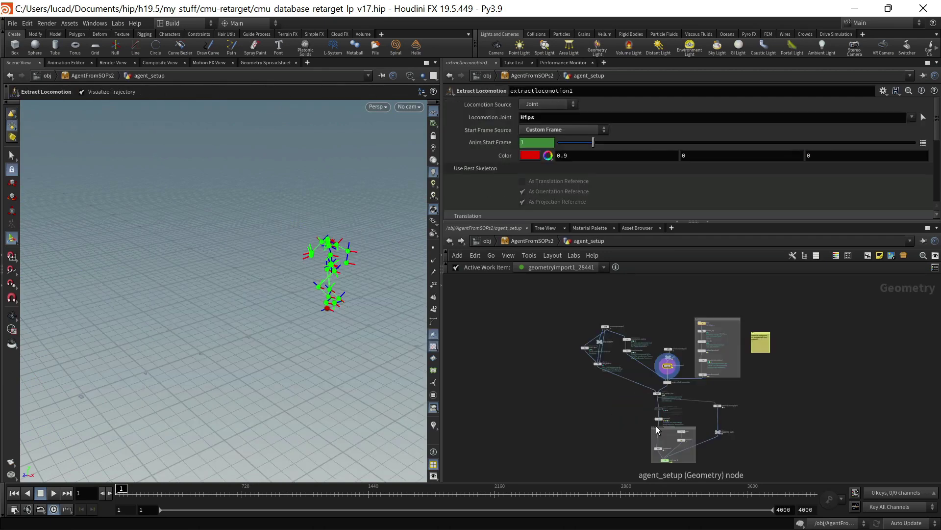
key("u")
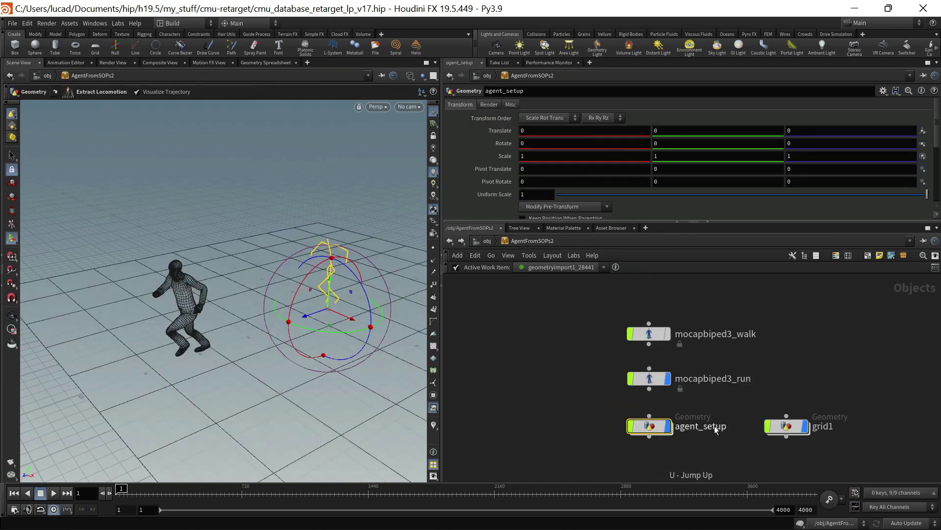
double_click(654, 427)
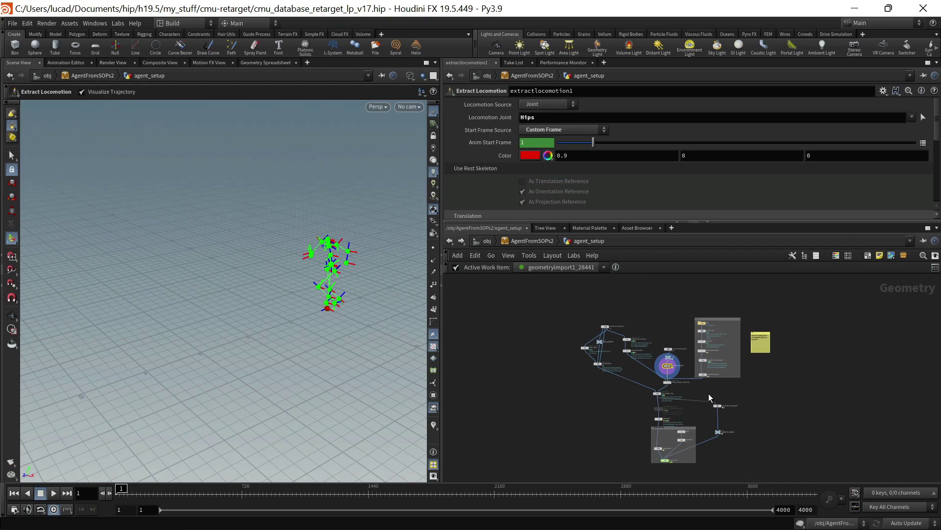
- Examine the agent_setup network's animation branches, from the scene character imports to the branch adding the retargeted clip
middle_click_drag(708, 388, 682, 398)
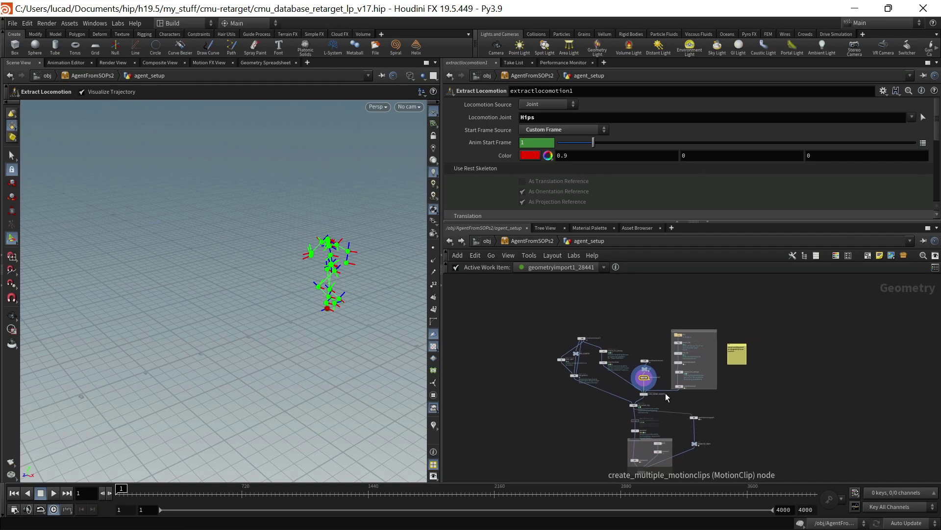
scroll(664, 376, "up", 5)
middle_click_drag(661, 368, 662, 403)
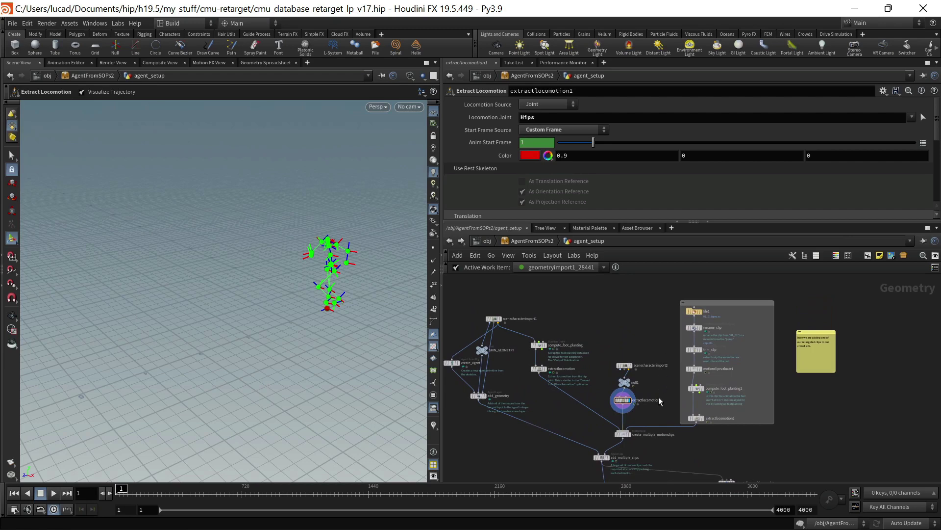
scroll(569, 349, "up", 4)
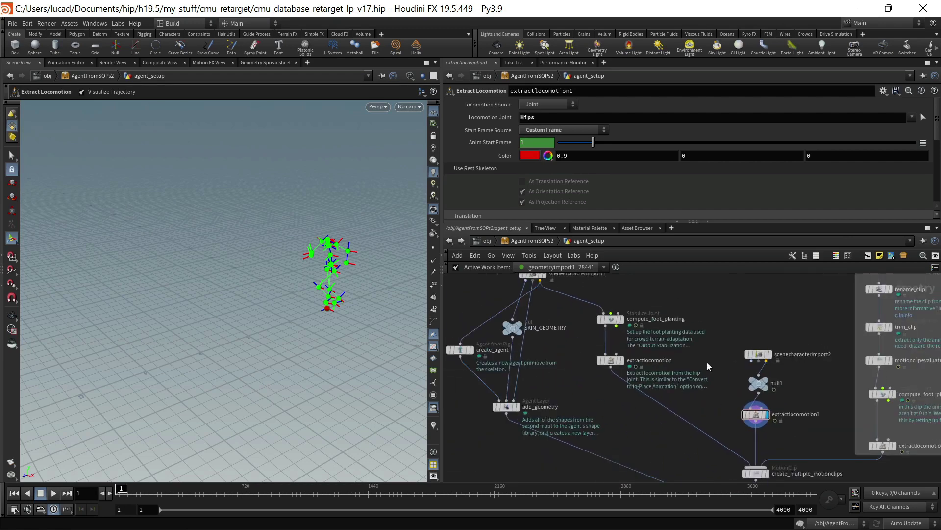
scroll(707, 362, "down", 4)
middle_click_drag(797, 322, 706, 351)
scroll(694, 419, "up", 5)
scroll(745, 393, "down", 5)
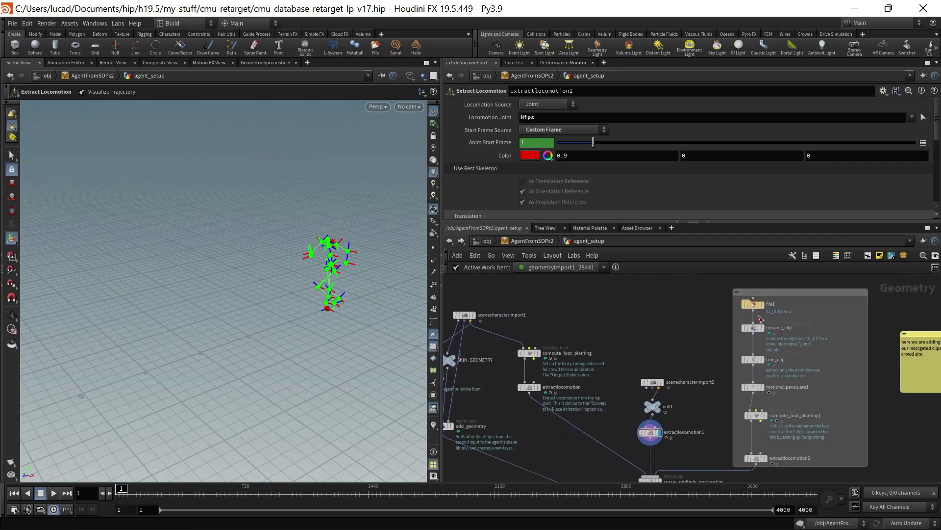
- Display the clip loaded by file1 and view it from several angles
scroll(758, 313, "up", 4)
left_click(763, 299)
left_click(763, 299)
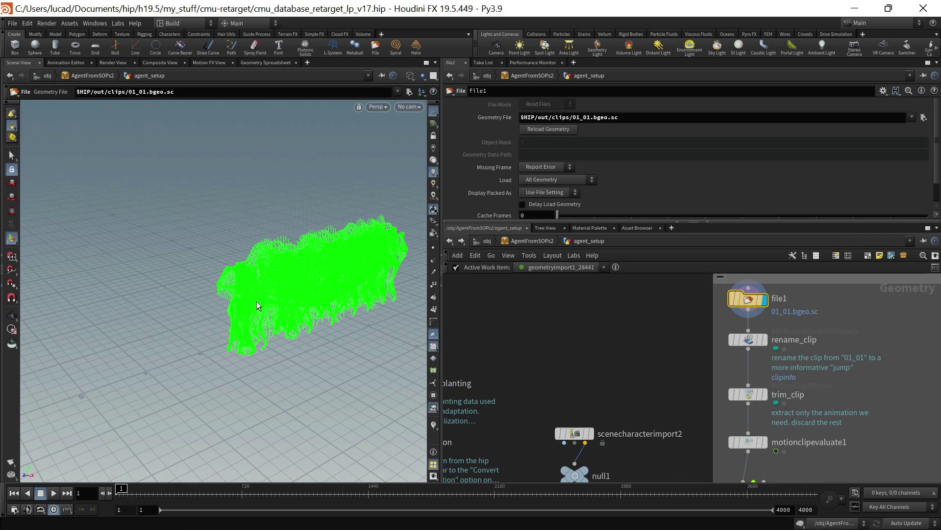
left_click_drag(259, 299, 357, 281)
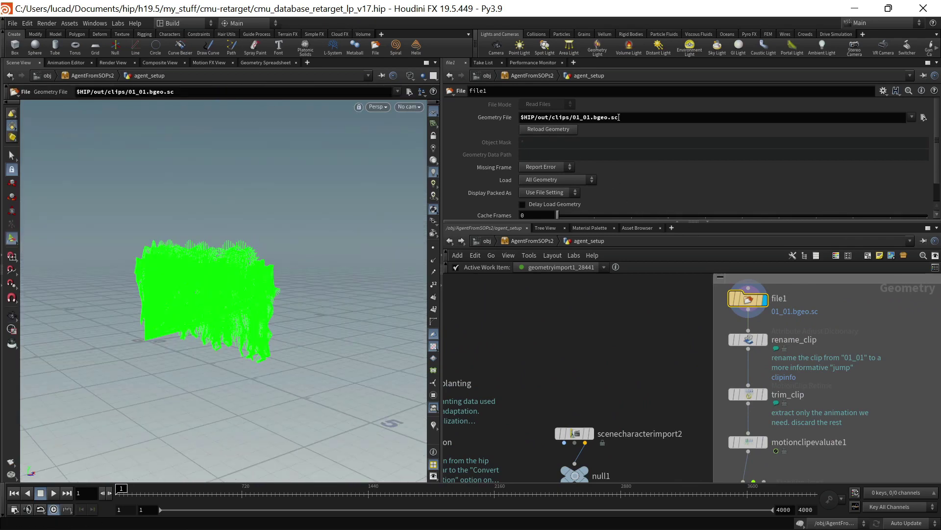
left_click_drag(274, 307, 172, 311)
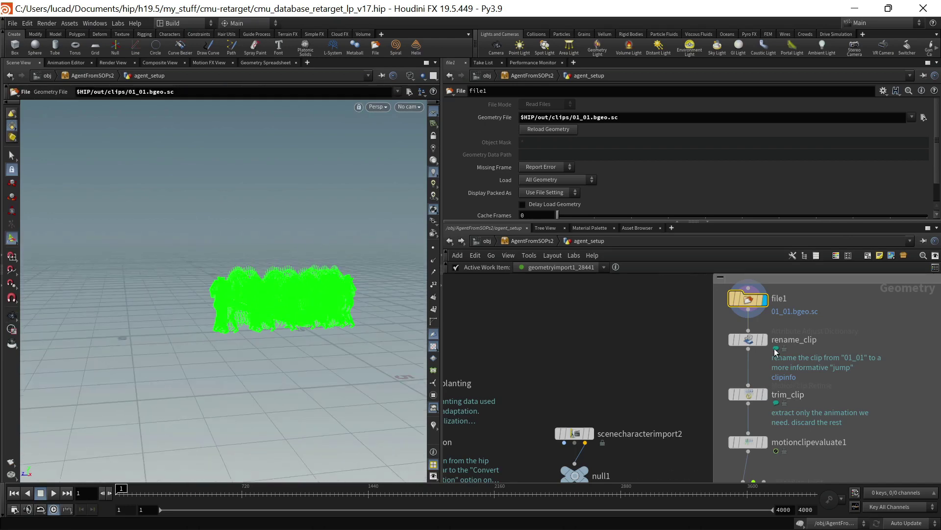
- Look at rename_clip's parameters, then inspect file1's detail attributes in the Geometry Spreadsheet
left_click(748, 340)
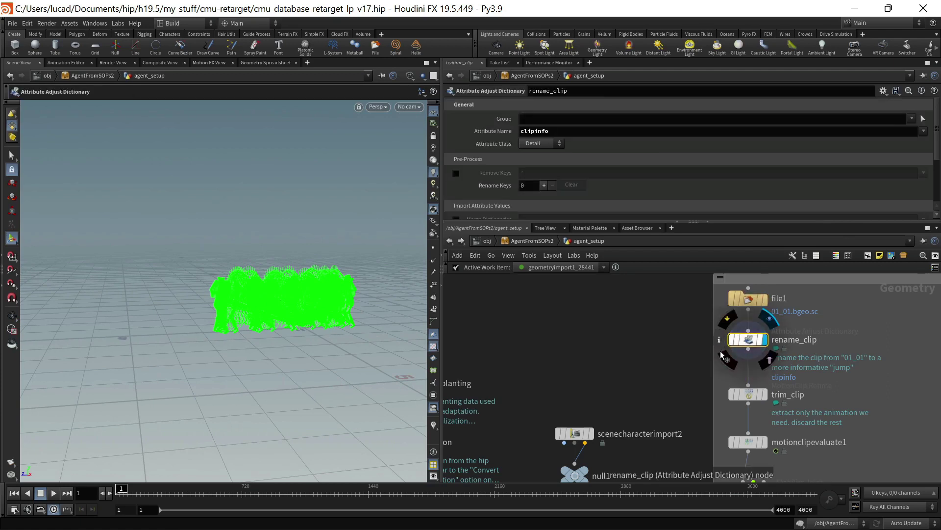
scroll(559, 156, "down", 2)
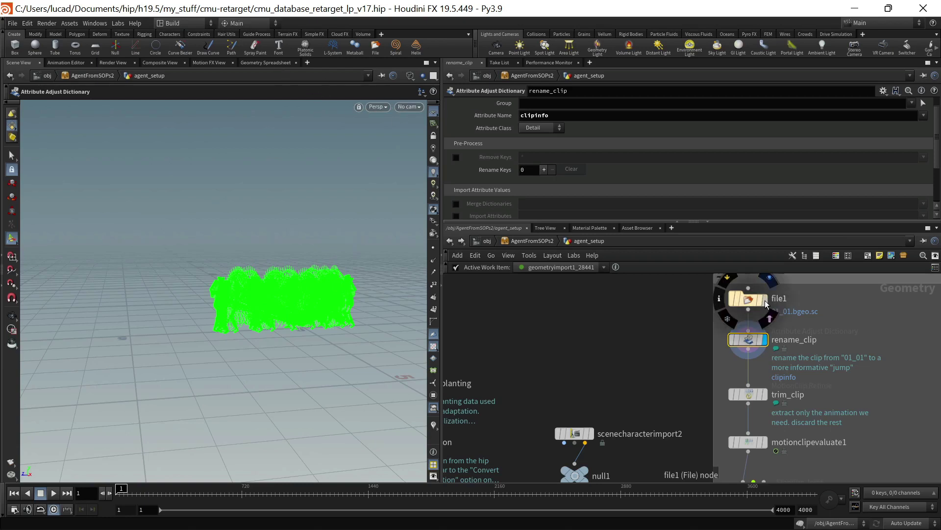
left_click(748, 299)
left_click(268, 62)
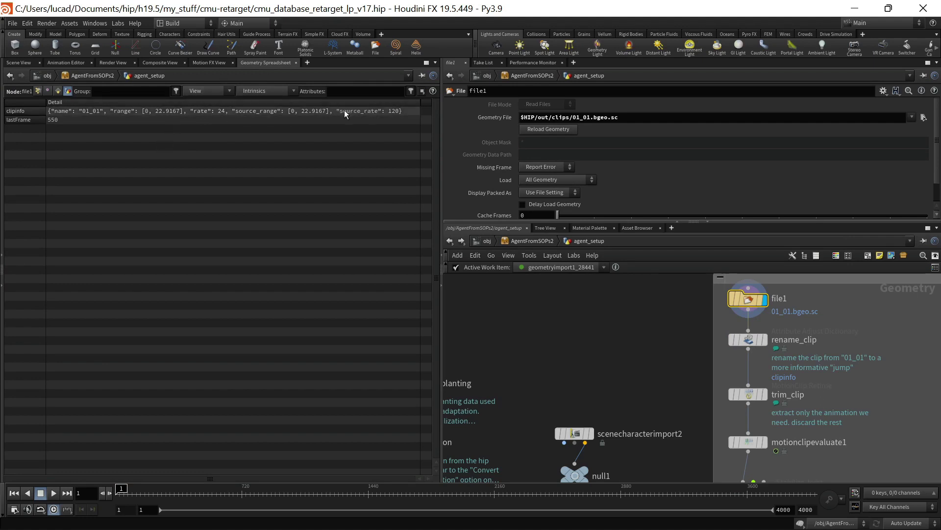
- Examine rename_clip's Set Values entry and compare the clip name in its clipinfo attribute with file1's
left_click(749, 340)
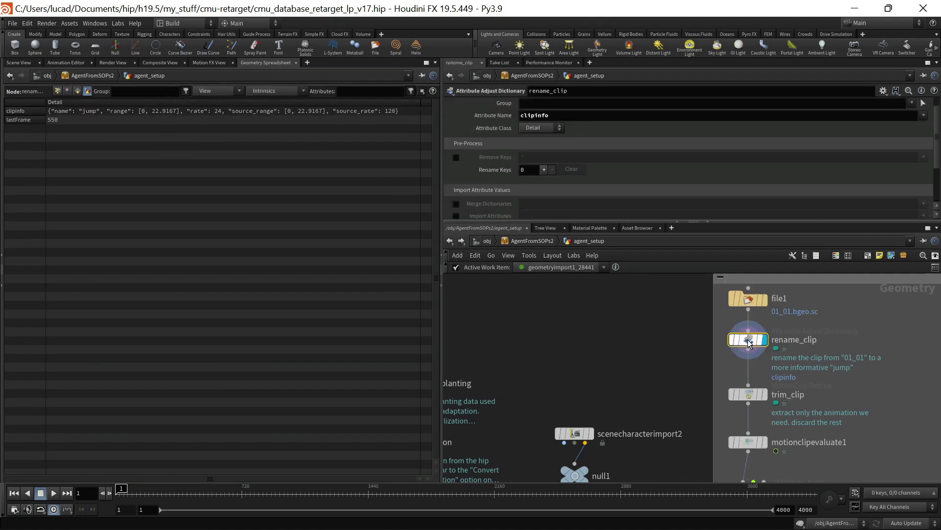
scroll(557, 188, "up", 1)
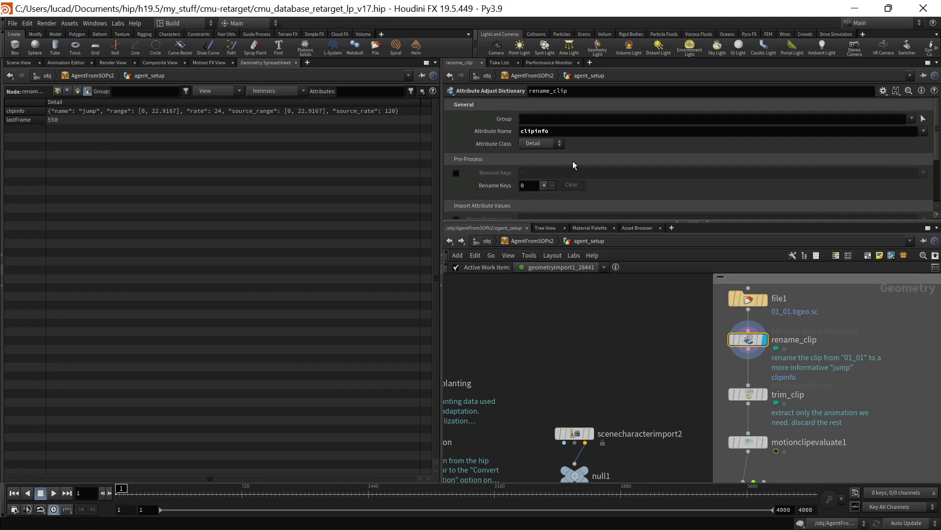
scroll(572, 162, "down", 5)
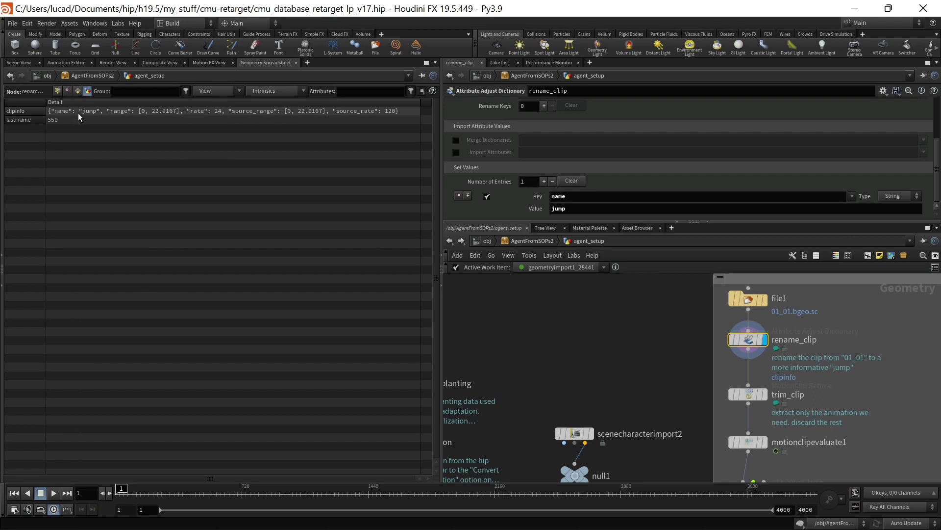
mouse_move(762, 305)
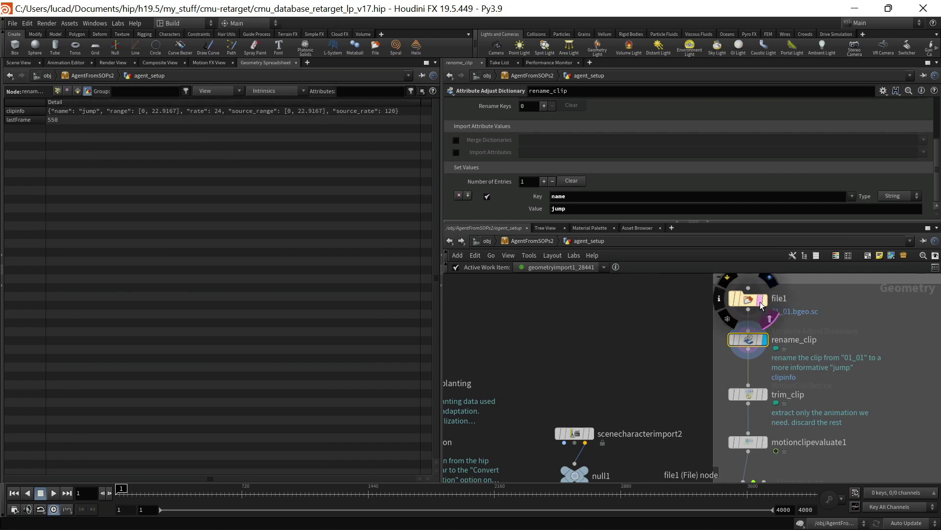
left_click(754, 301)
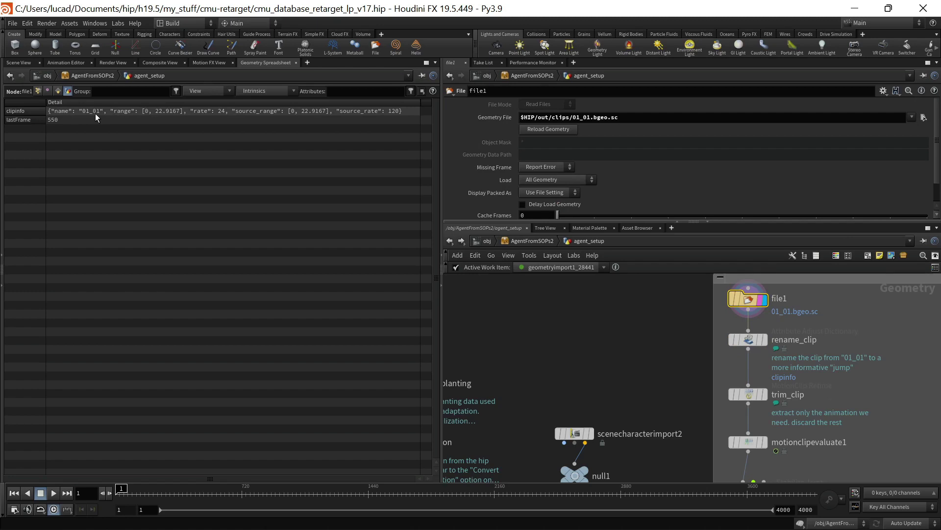
left_click(755, 340)
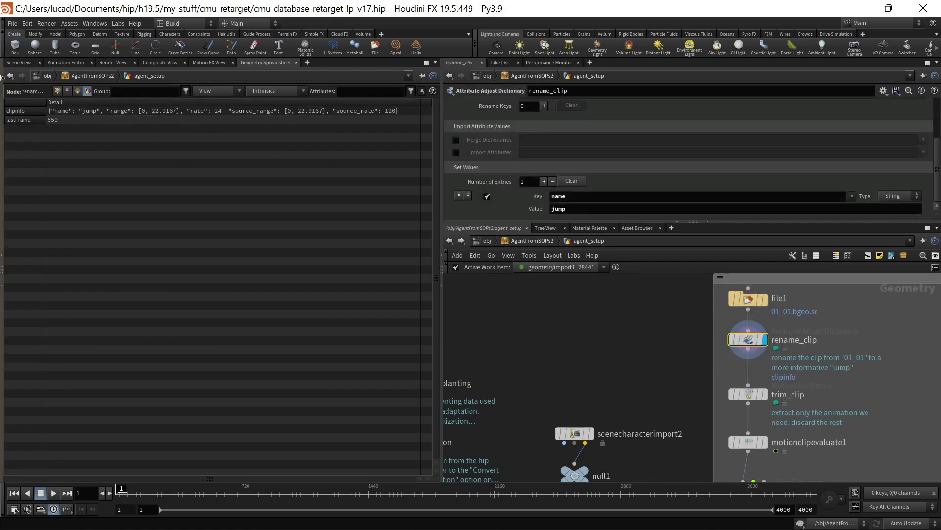
- Return to the 3D view, look at trim_clip's retime settings and display file1's clip
left_click(17, 63)
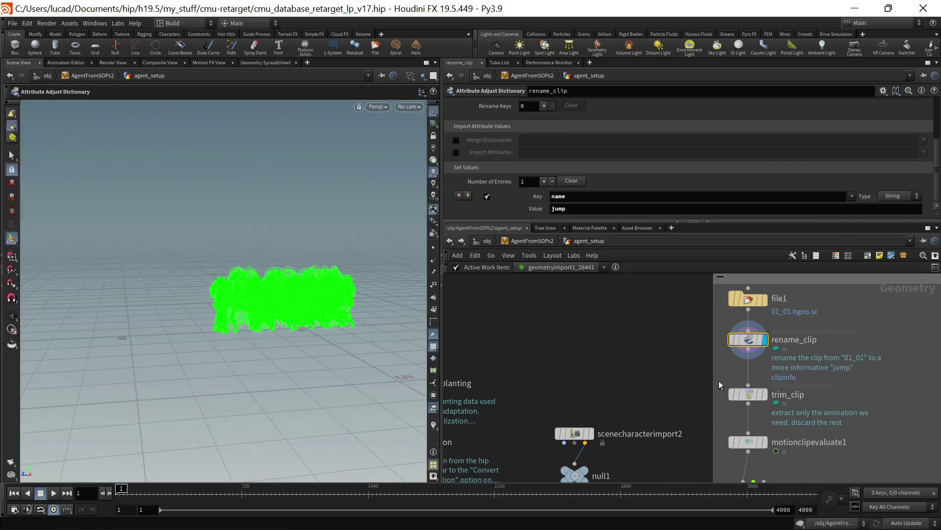
left_click(752, 395)
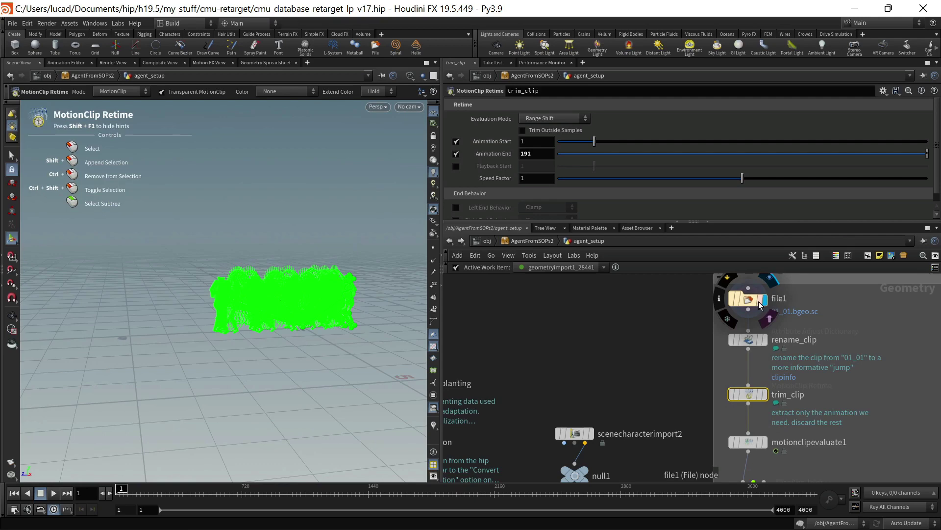
left_click(754, 304)
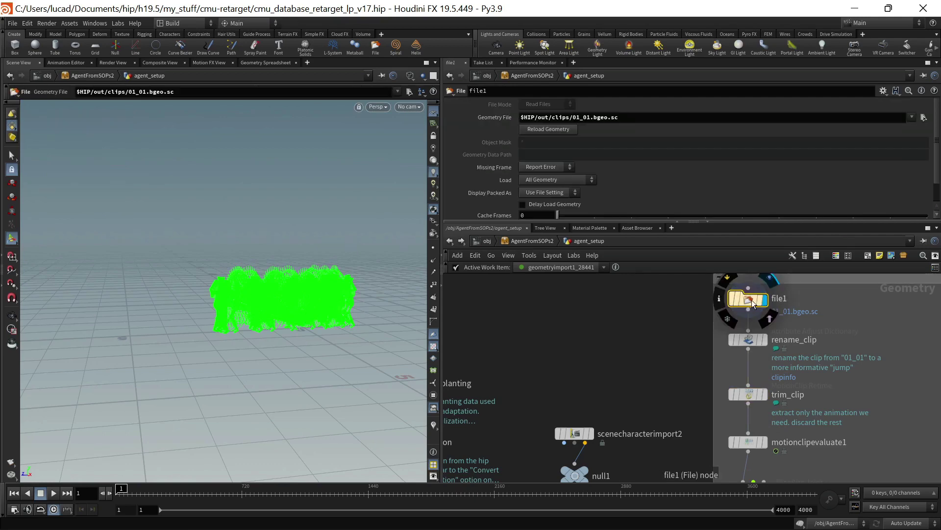
- Bypass trim_clip, display motionclipevaluate1 and scrub to frame 230 to view the untrimmed animation
scroll(846, 345, "down", 3)
middle_click_drag(849, 346, 798, 337)
scroll(798, 338, "up", 2)
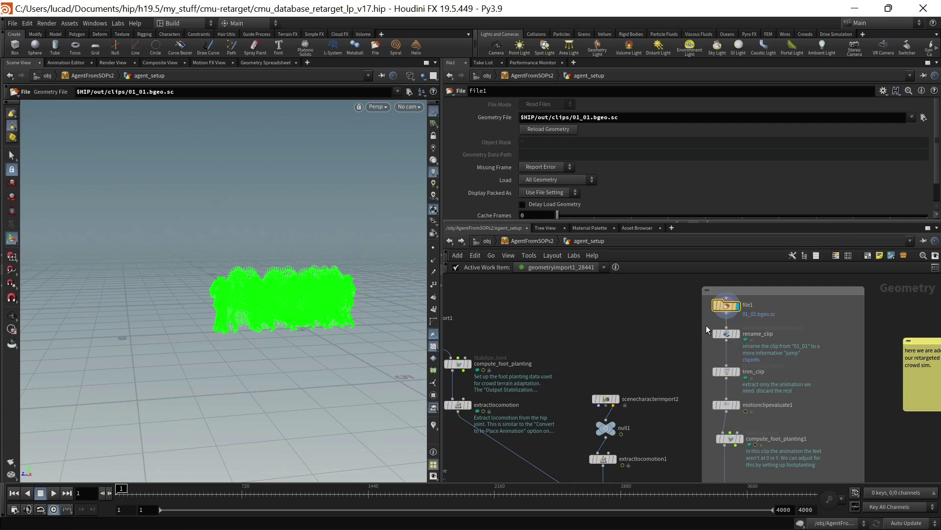
left_click(716, 371)
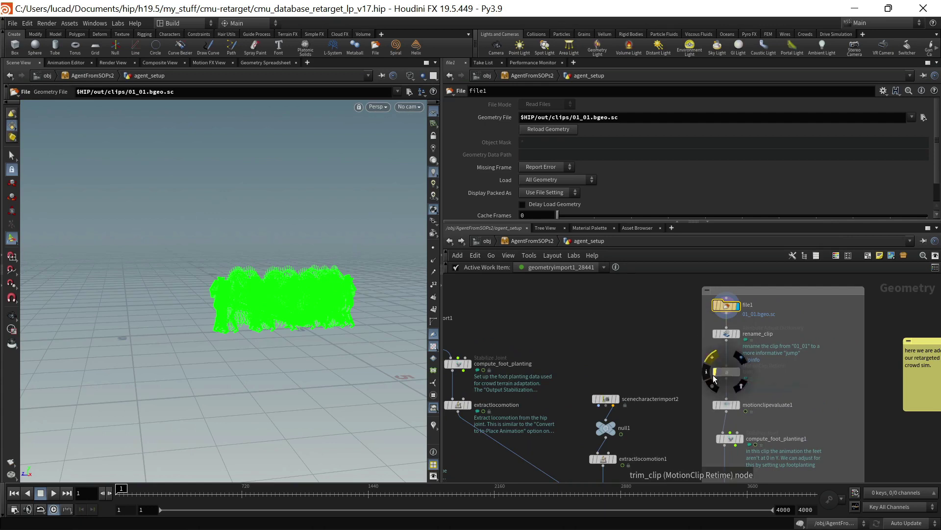
left_click(728, 408)
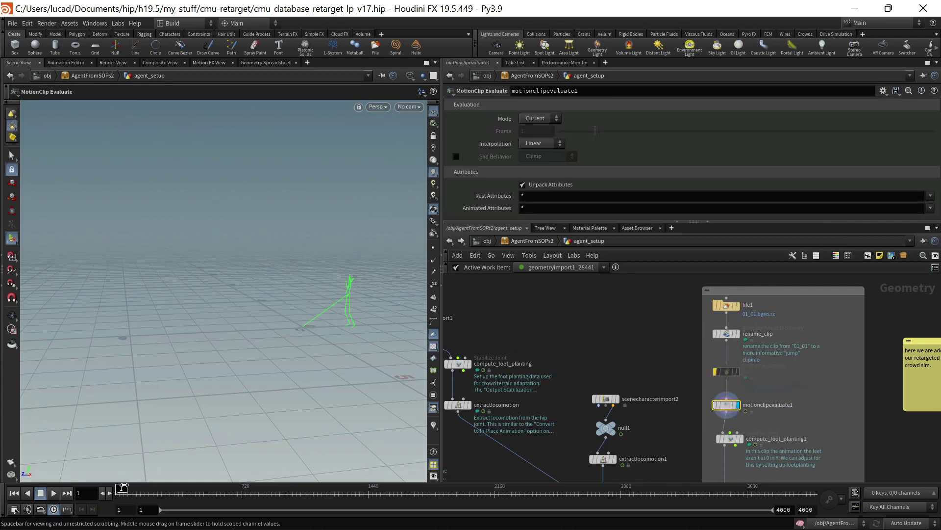
mouse_move(130, 487)
left_mouse_down()
mouse_move(228, 491)
mouse_move(134, 489)
mouse_move(164, 480)
left_mouse_up()
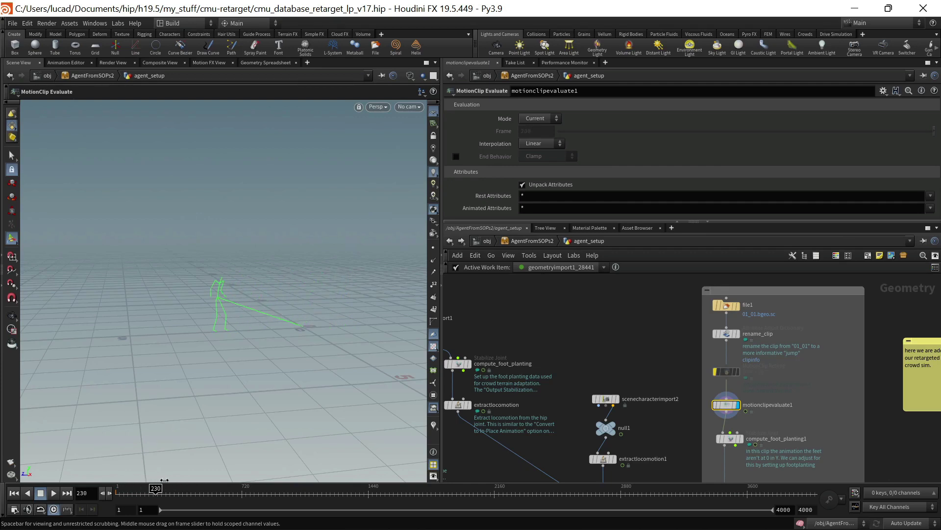
- Re-enable trim_clip and display motionclipevaluate1 with the timeline back at frame 1
scroll(717, 372, "up", 5)
left_click(717, 374)
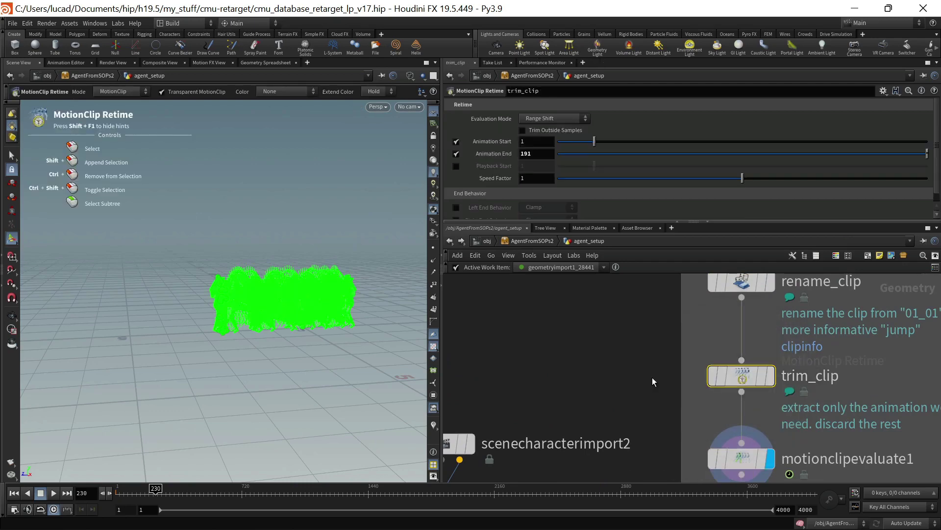
left_click_drag(147, 497, 120, 490)
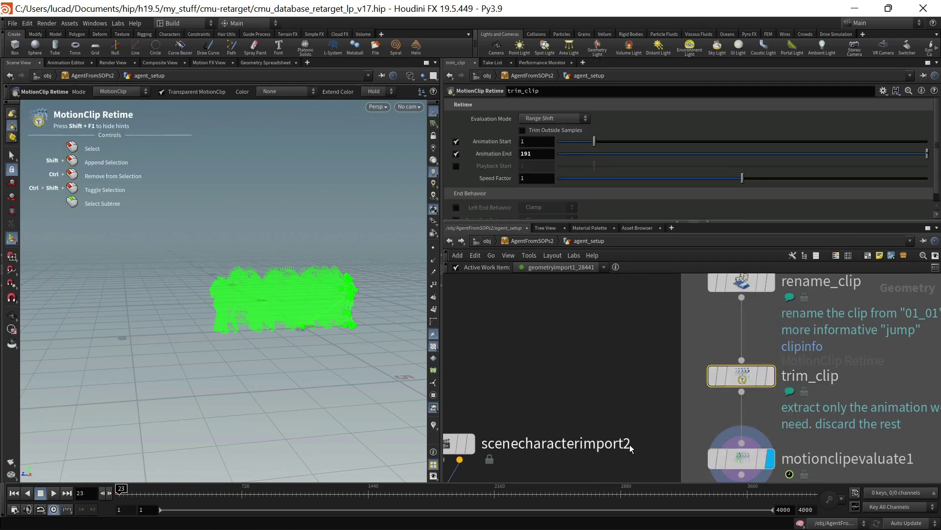
left_click(746, 461)
middle_click_drag(645, 406, 623, 368)
left_click_drag(138, 485, 115, 488)
scroll(631, 403, "down", 5)
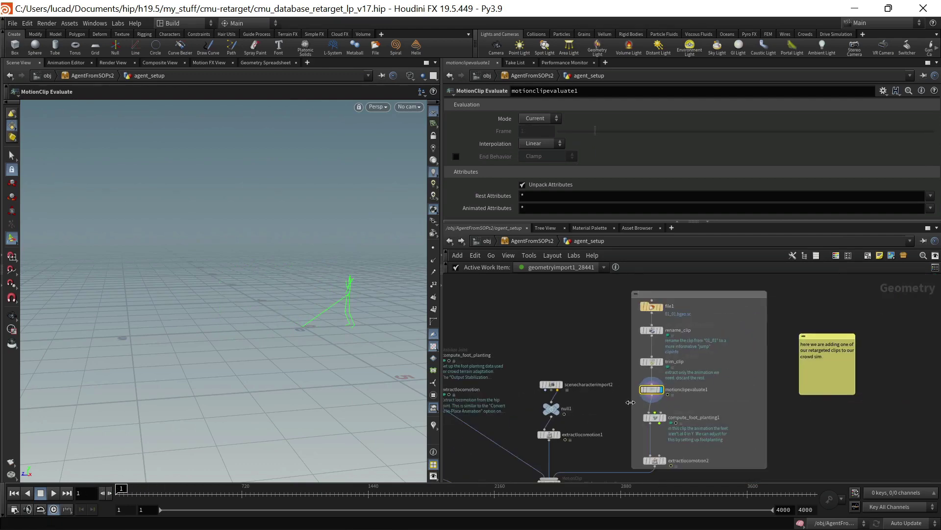
- Display compute_foot_planting1 and view the skeleton's foot joints from close up and at full height
scroll(639, 427, "up", 5)
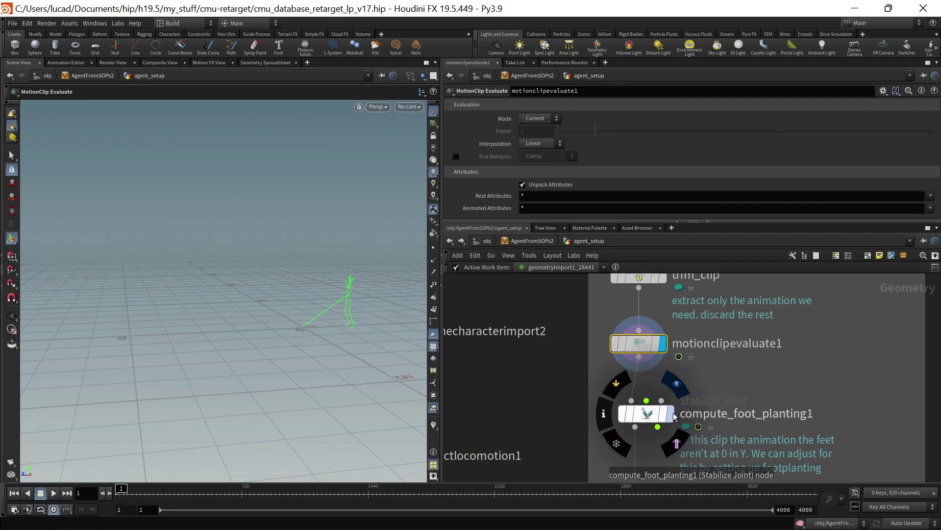
left_click(649, 417)
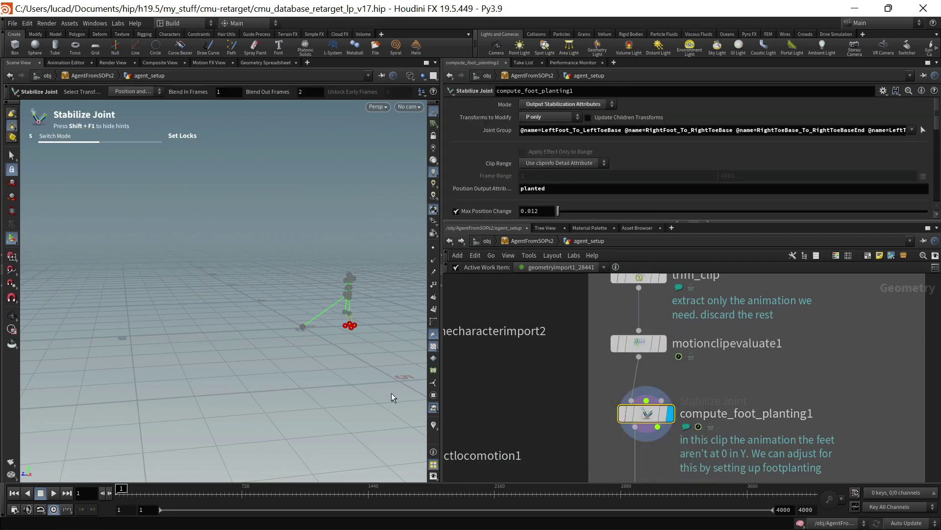
key("space+f")
left_click_drag(292, 362, 246, 317, "alt")
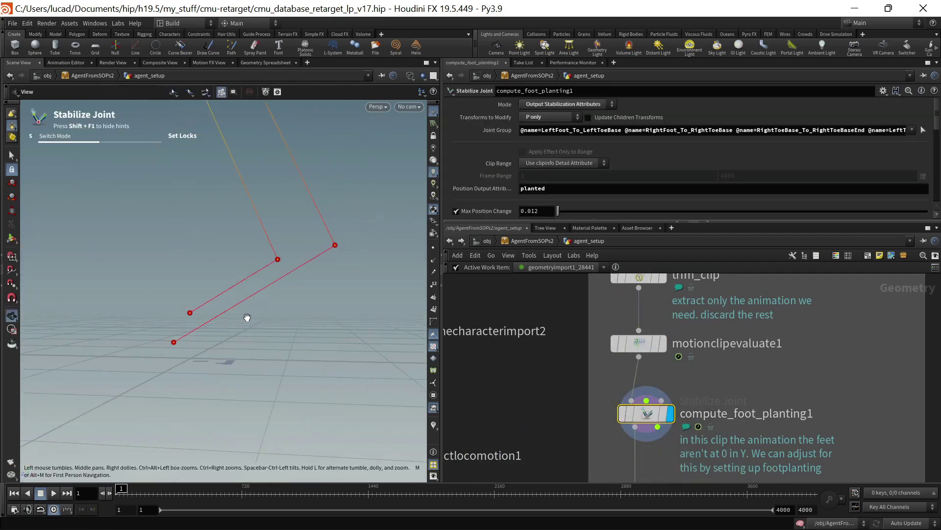
right_click_drag(245, 317, 7, 353, "alt")
middle_click_drag(264, 337, 282, 358, "alt")
right_click_drag(345, 359, 242, 353, "alt")
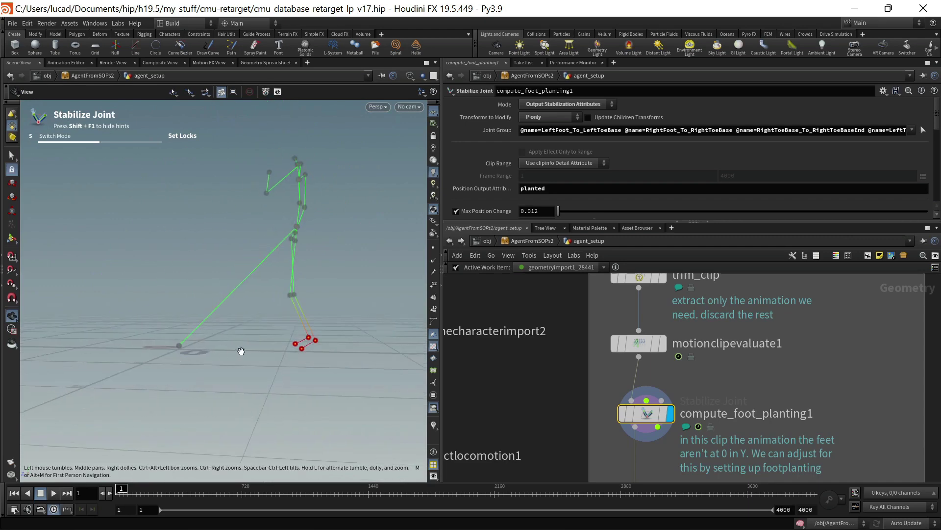
left_click_drag(242, 353, 241, 346, "alt")
- Bypass compute_foot_planting1 and compare the feet with the ground line in the Right view at frame 23
mouse_move(622, 415)
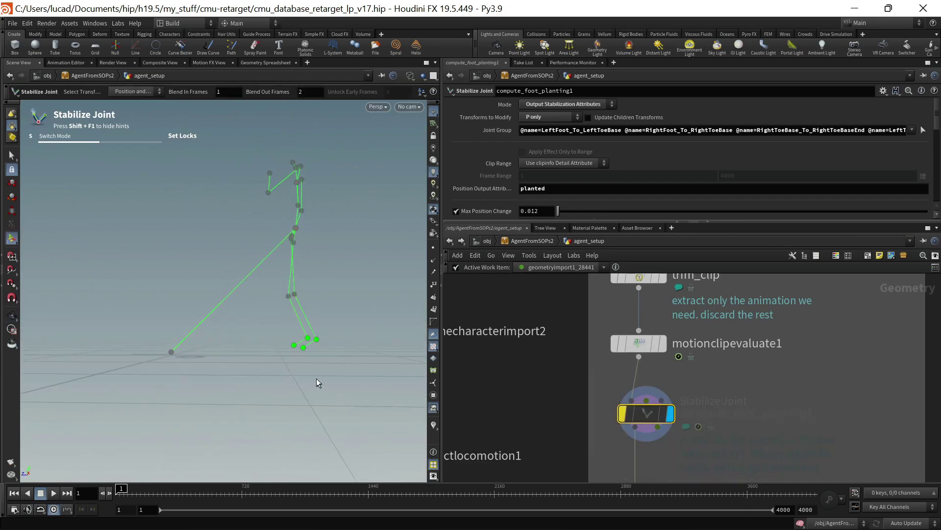
key("space+2")
key("space+3")
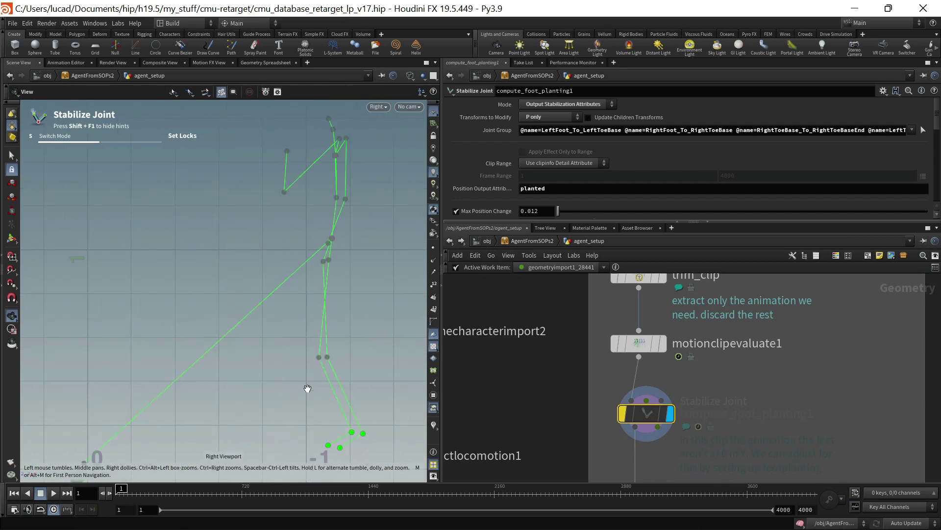
key("space+4")
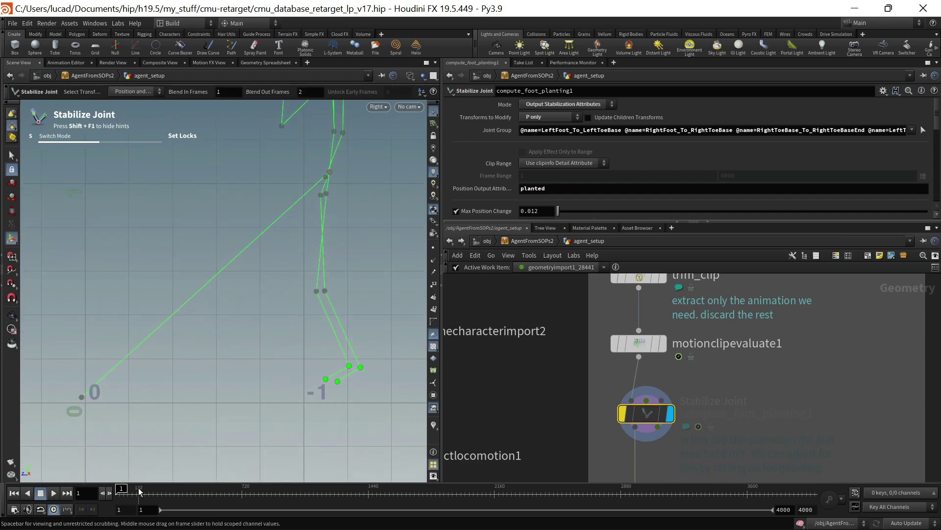
left_click(141, 489)
left_click_drag(137, 489, 119, 488)
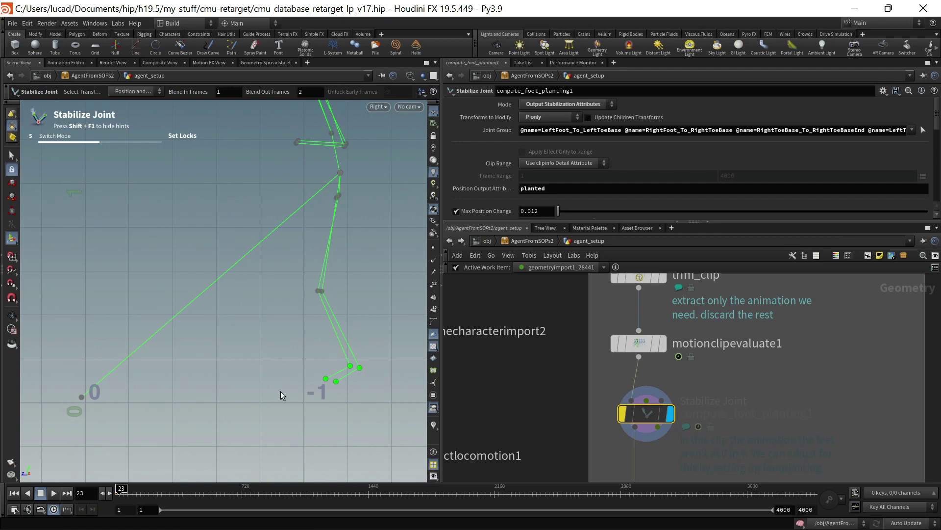
key("space")
right_click_drag(370, 385, 316, 384)
middle_click_drag(329, 389, 330, 391)
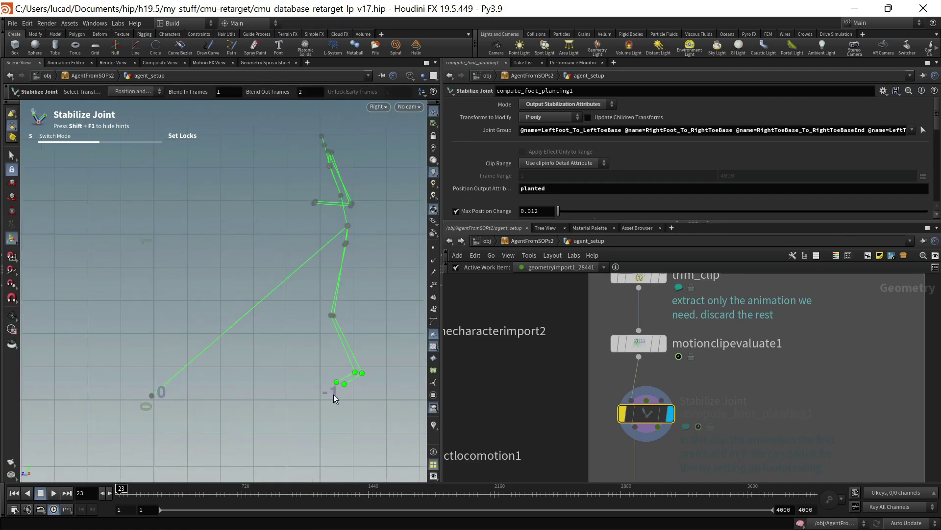
- Display simple_sim_2 in the Simulation setup box and open its network
left_click_drag(657, 414, 649, 413)
scroll(721, 428, "down", 4)
scroll(751, 389, "down", 2)
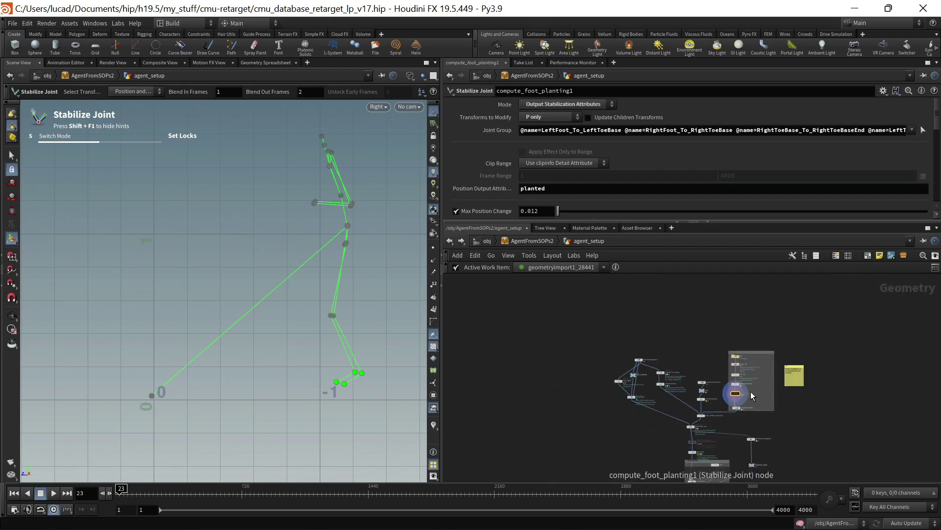
scroll(742, 416, "up", 2)
scroll(741, 410, "up", 2)
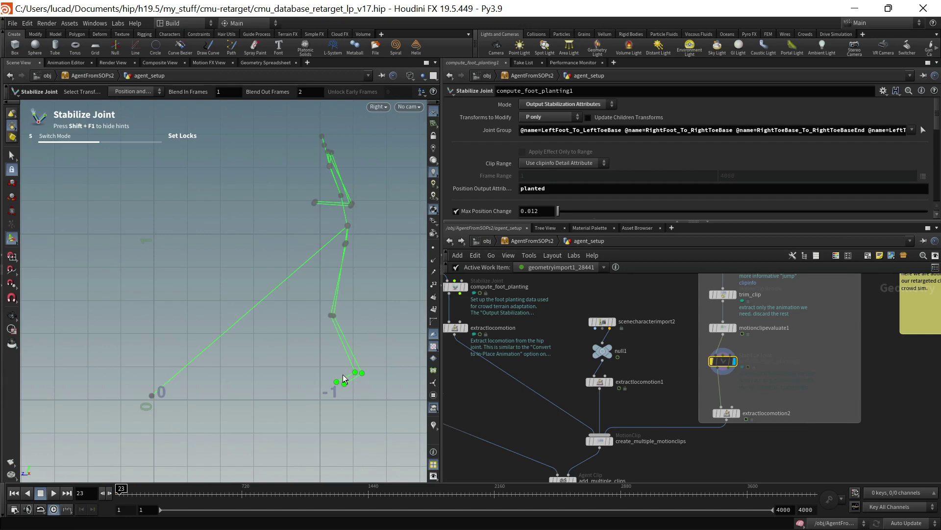
scroll(683, 444, "down", 6)
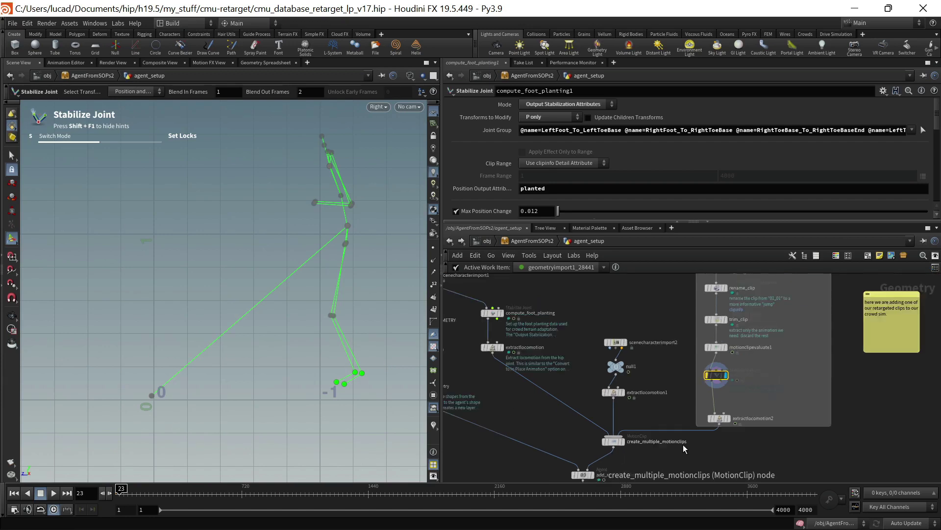
middle_click_drag(684, 446, 681, 316)
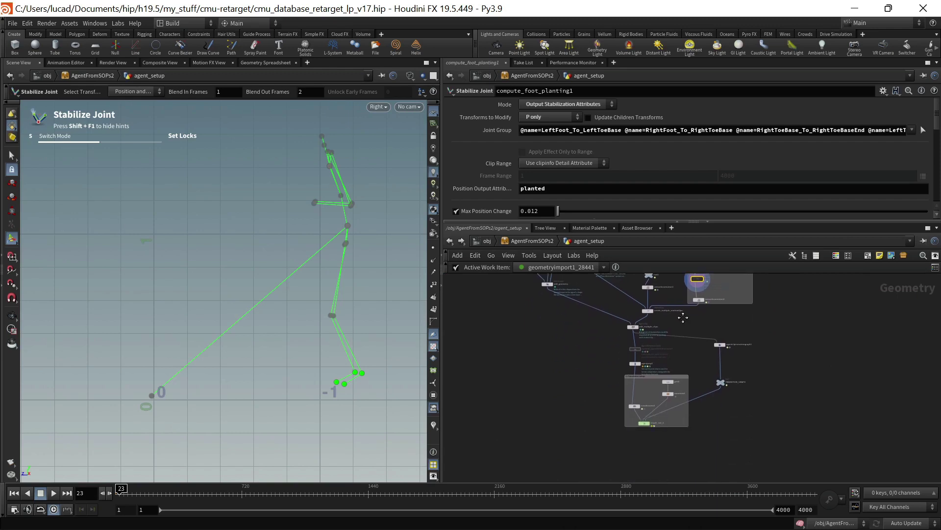
scroll(654, 424, "up", 5)
left_click(626, 426)
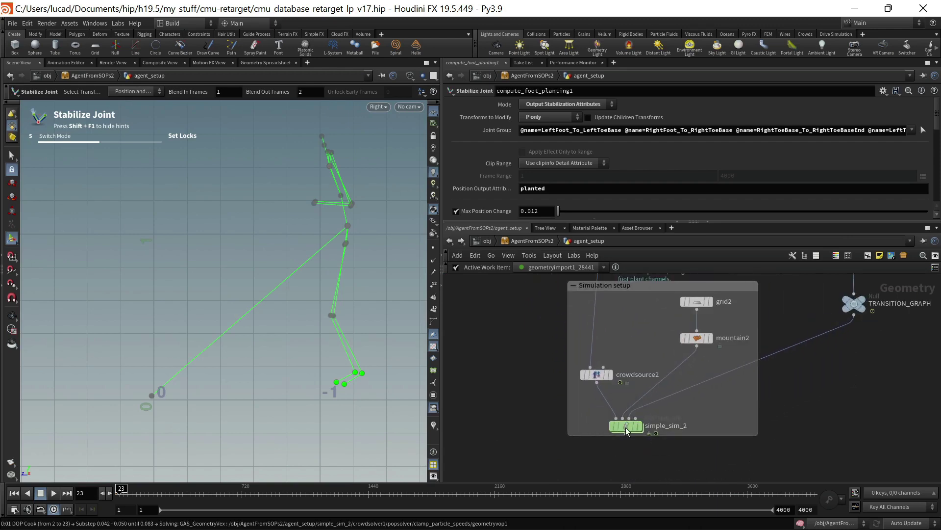
double_click(629, 425)
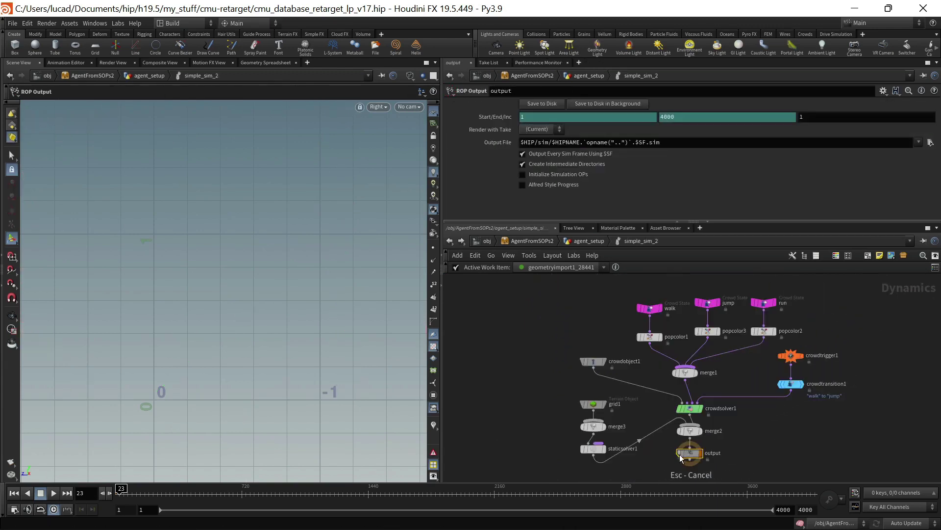
- Switch to the Perspective view, rewind to frame 1 and bring the crowd agents into view
left_click_drag(180, 425, 249, 315)
key("space+1")
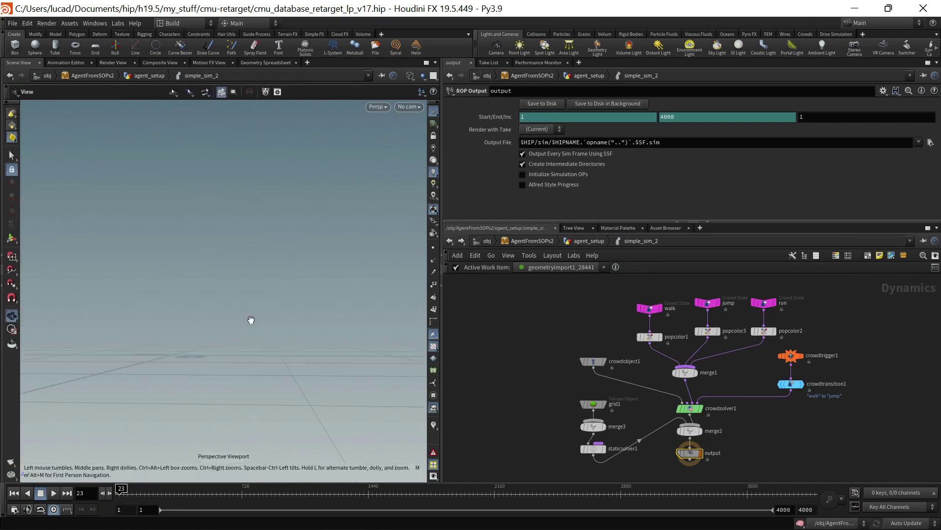
left_click_drag(307, 358, 4, 379)
key("Return")
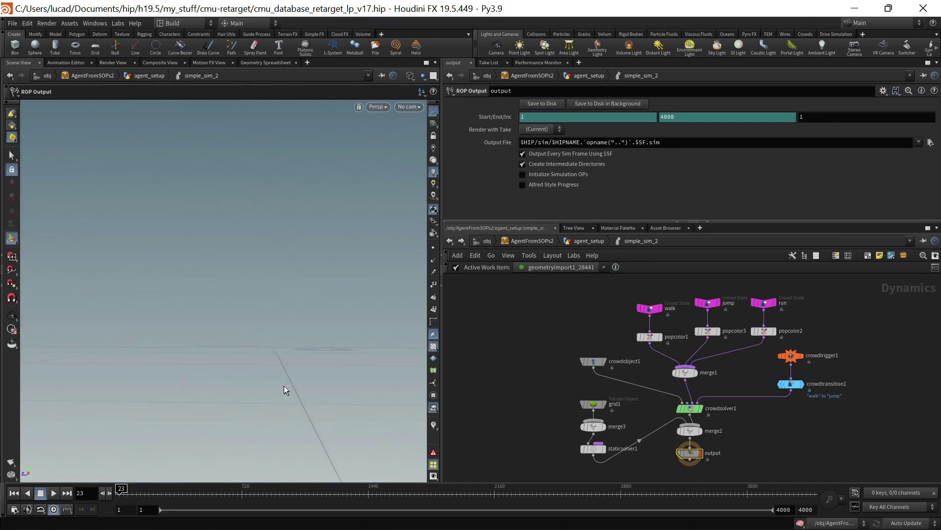
key("ctrl+Up")
key("space")
left_click_drag(229, 338, 250, 361)
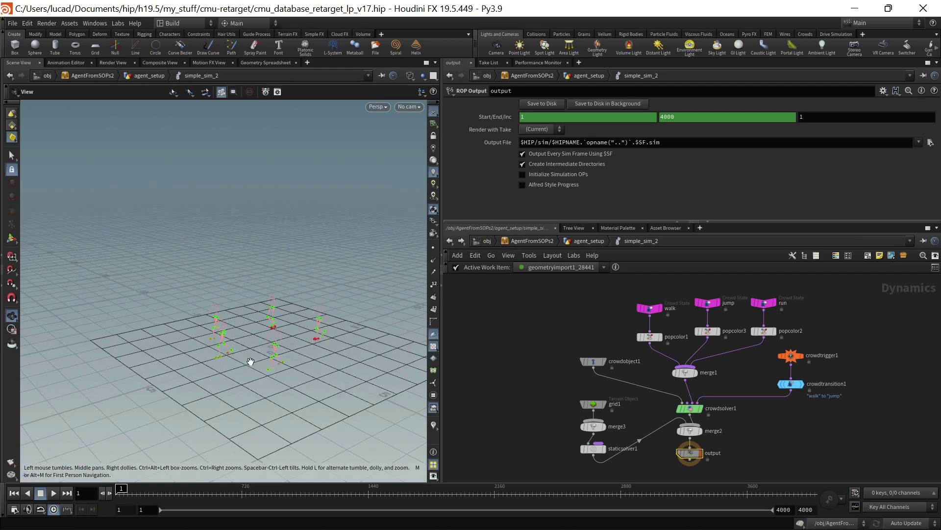
right_click_drag(251, 361, 315, 343)
left_click_drag(315, 342, 284, 349)
right_click_drag(284, 349, 234, 361)
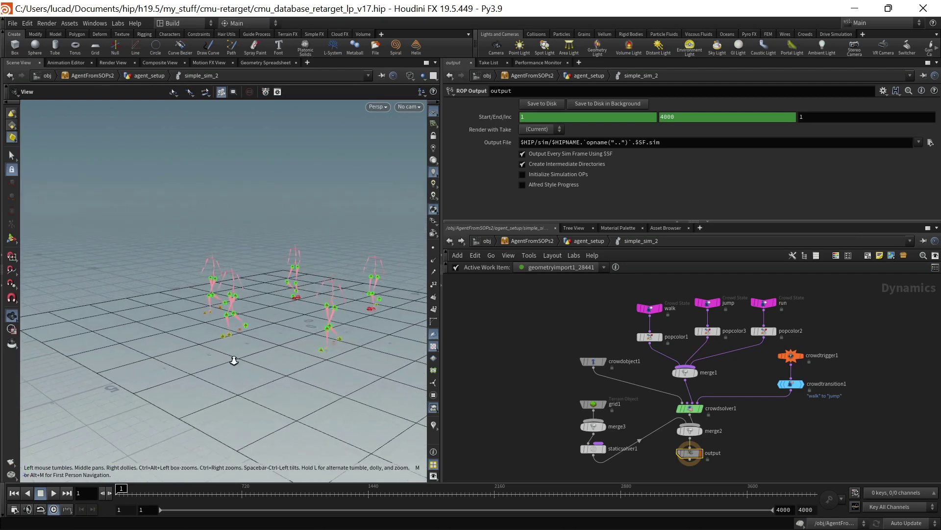
- Run the crowd simulation to frame 40 and inspect the agents' feet against the ground grid at ground level
key("Return")
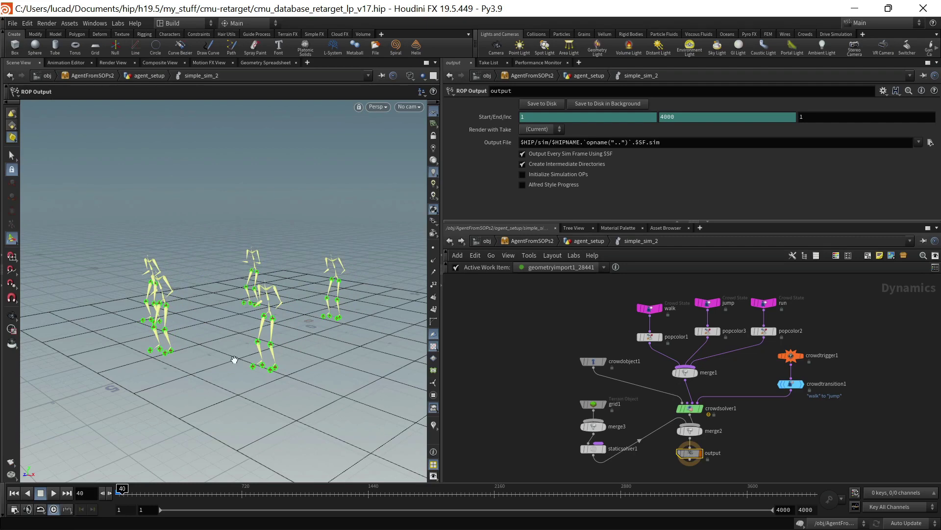
key("Escape")
mouse_move(234, 360)
left_mouse_down()
mouse_move(275, 372)
mouse_move(237, 359)
left_mouse_up()
middle_click_drag(310, 374, 227, 378)
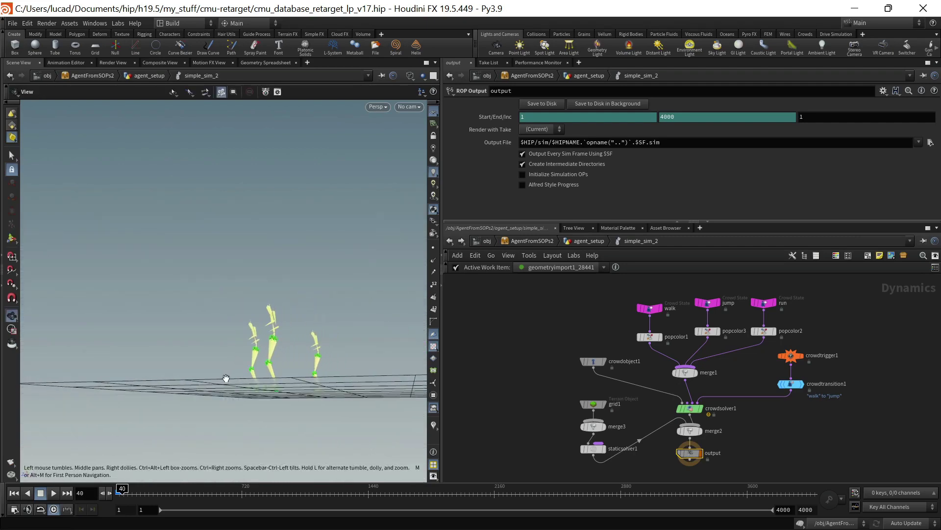
left_click_drag(227, 378, 250, 388)
right_click_drag(250, 389, 428, 335)
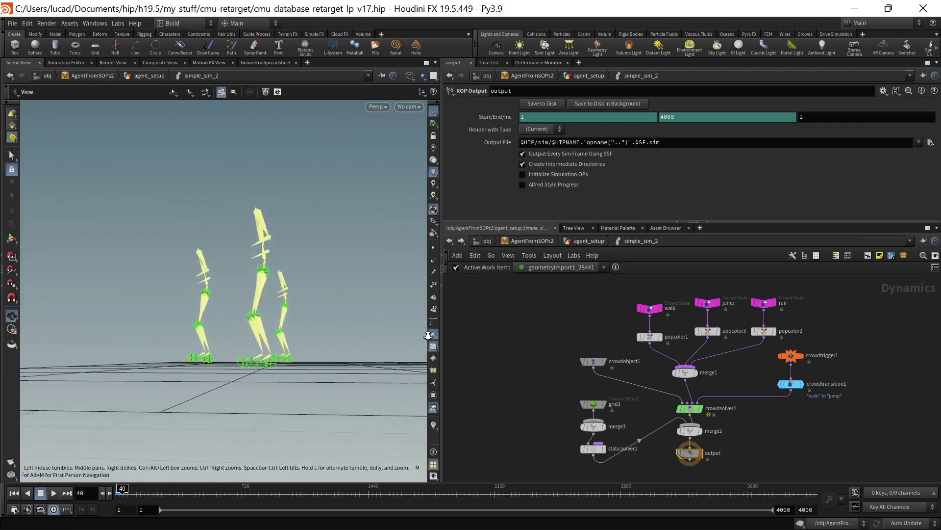
right_click_drag(215, 355, 446, 348)
left_click_drag(240, 365, 272, 366)
- Step through the simulation between frames 34 and 39, examining the agents' foot contact with the ground
key("Escape")
key("Left")
key("Left")
key("Left")
key("Left")
key("Left")
key("Left")
key("Left")
key("Left")
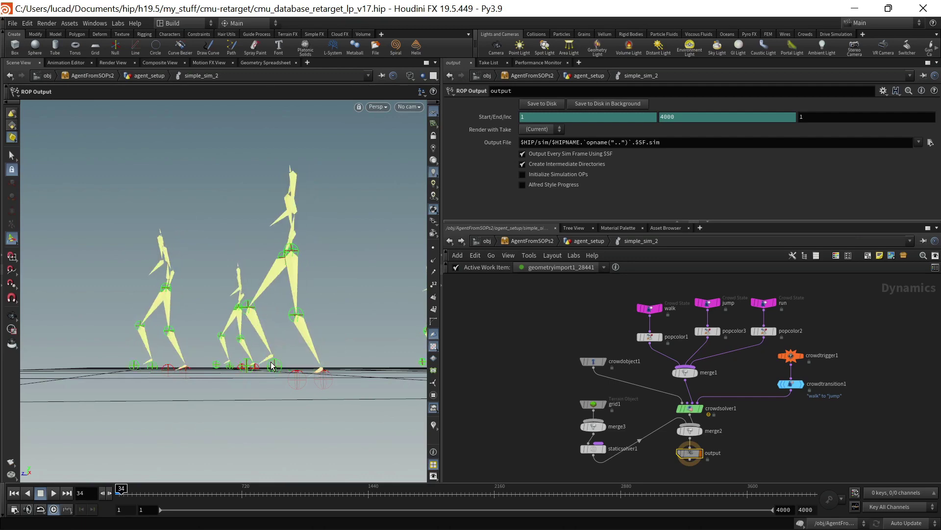
key("Escape")
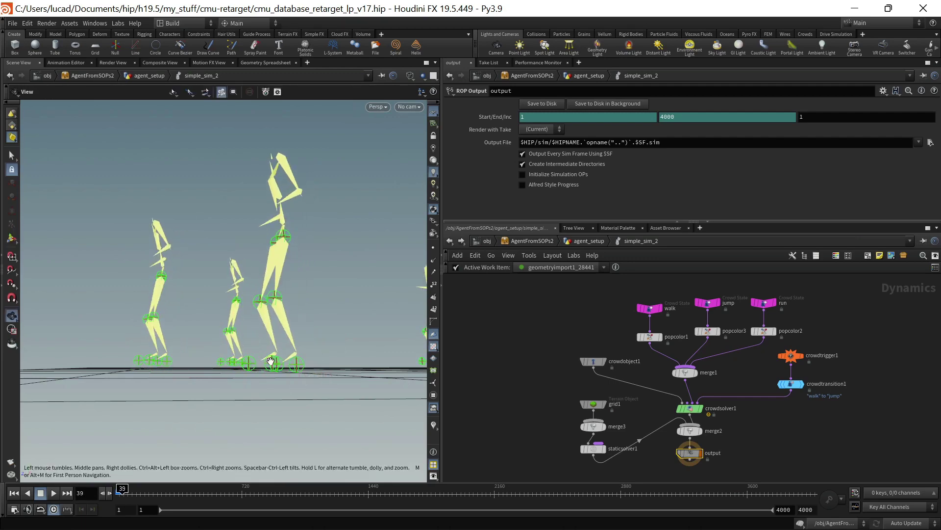
left_click_drag(273, 363, 287, 366)
key("Return")
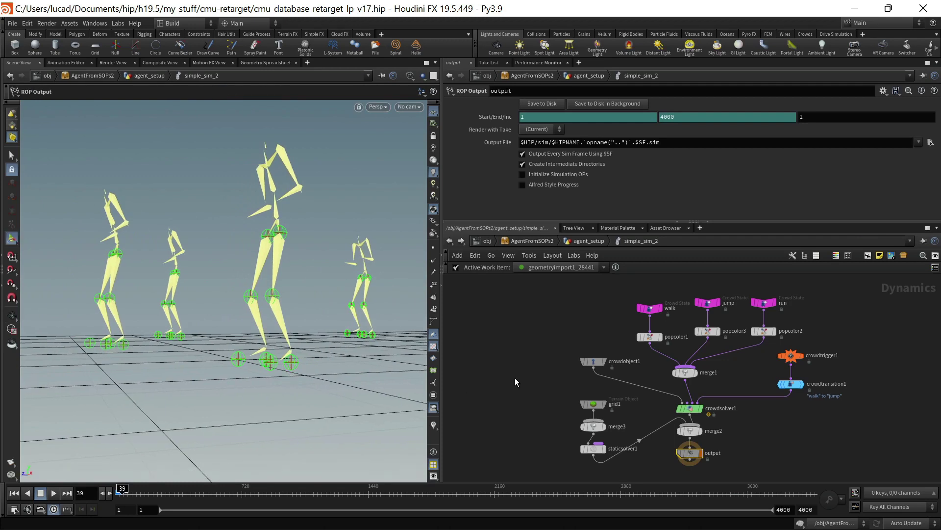
- Return to the agent_setup network, bring the retargeted clip branch into view and look at the agents' feet from a low angle
key("u")
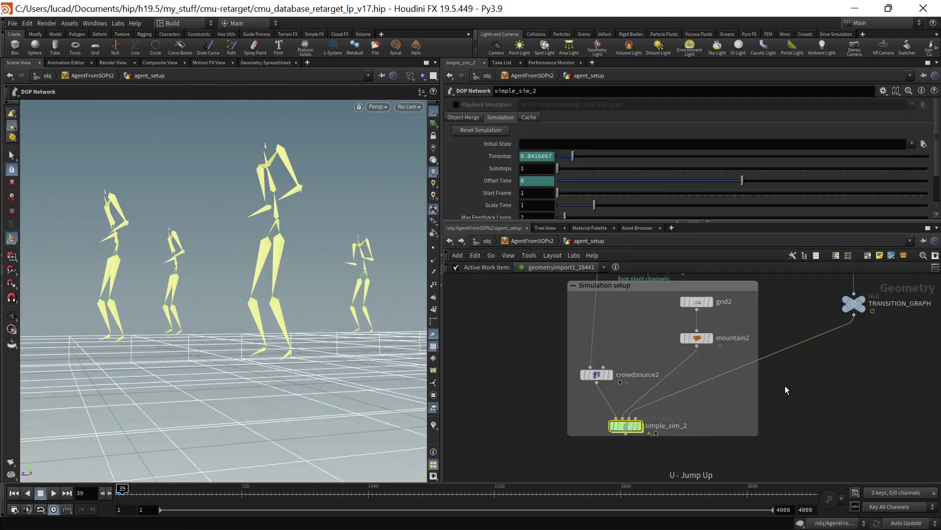
scroll(828, 389, "down", 4)
scroll(827, 390, "down", 5)
middle_click_drag(861, 354, 822, 408)
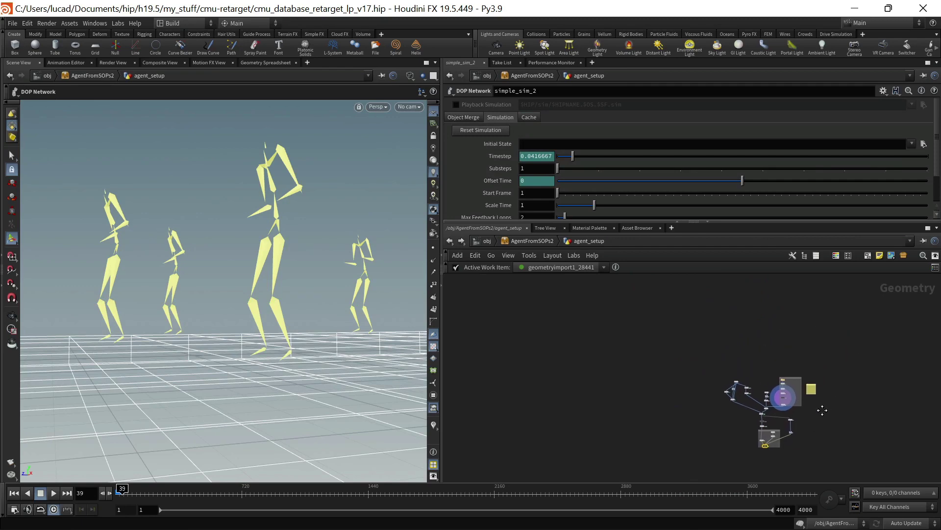
scroll(785, 406, "up", 4)
mouse_move(297, 302)
left_mouse_down("alt")
mouse_move(311, 294)
mouse_move(304, 297)
left_mouse_up("alt")
scroll(814, 372, "up", 3)
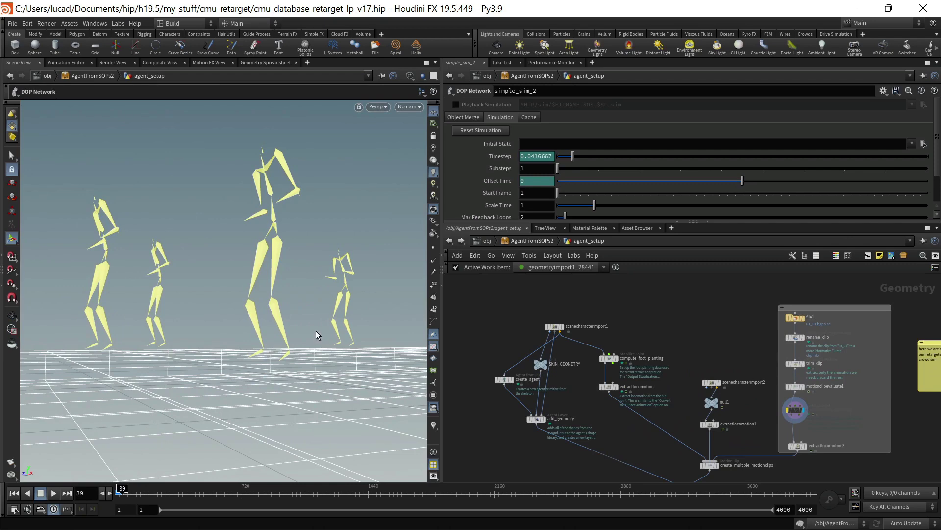
- Inspect the agents' feet from a low angle and show the parameters of compute_foot_planting1 in the retargeted clip branch
left_click_drag(319, 332, 287, 332)
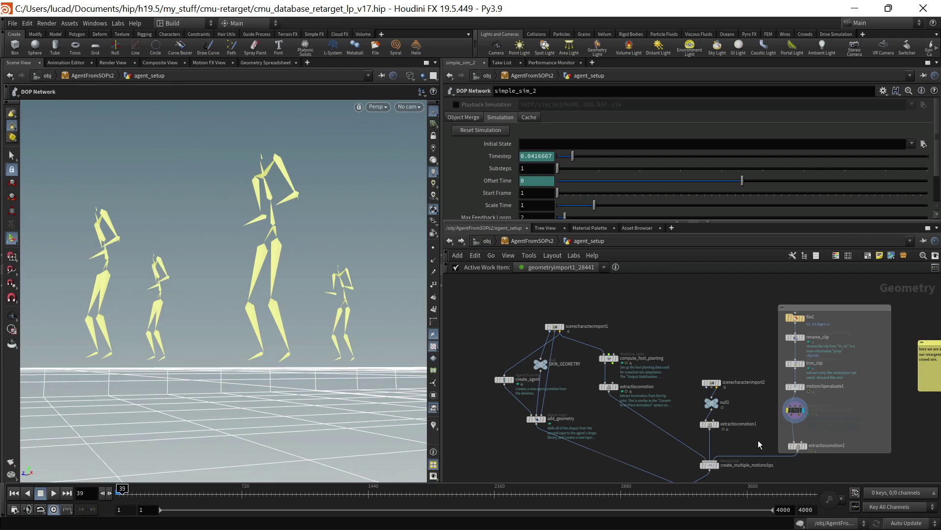
scroll(815, 414, "up", 4)
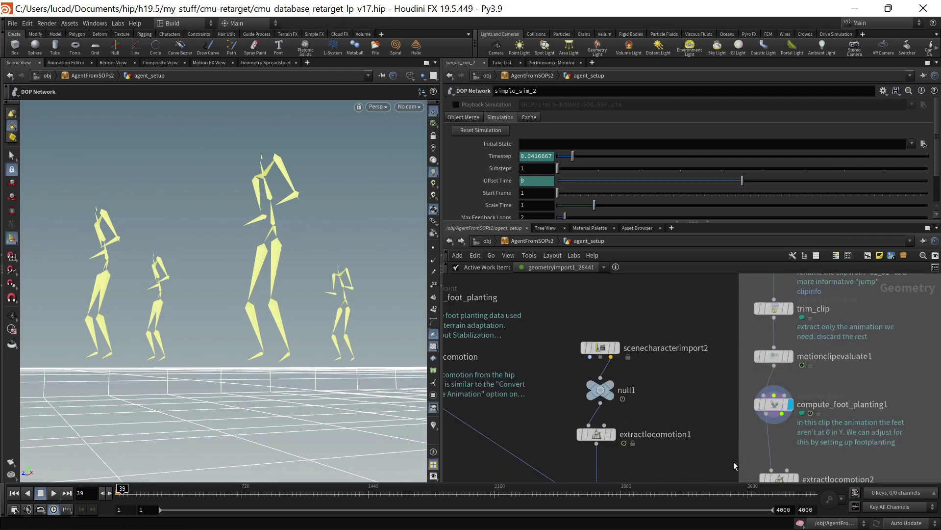
scroll(817, 454, "down", 8)
scroll(797, 319, "up", 4)
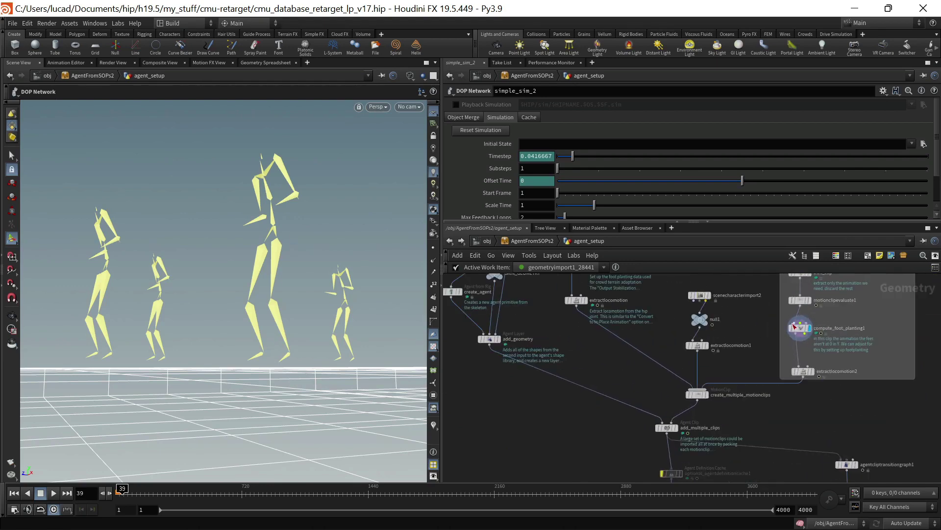
left_click(799, 325)
scroll(731, 451, "down", 4)
scroll(742, 444, "up", 1)
mouse_move(745, 440)
middle_mouse_down()
mouse_move(744, 311)
mouse_move(754, 435)
middle_mouse_up()
scroll(708, 421, "up", 5)
scroll(725, 380, "down", 7)
scroll(756, 331, "up", 1)
scroll(721, 394, "up", 3)
scroll(722, 393, "up", 3)
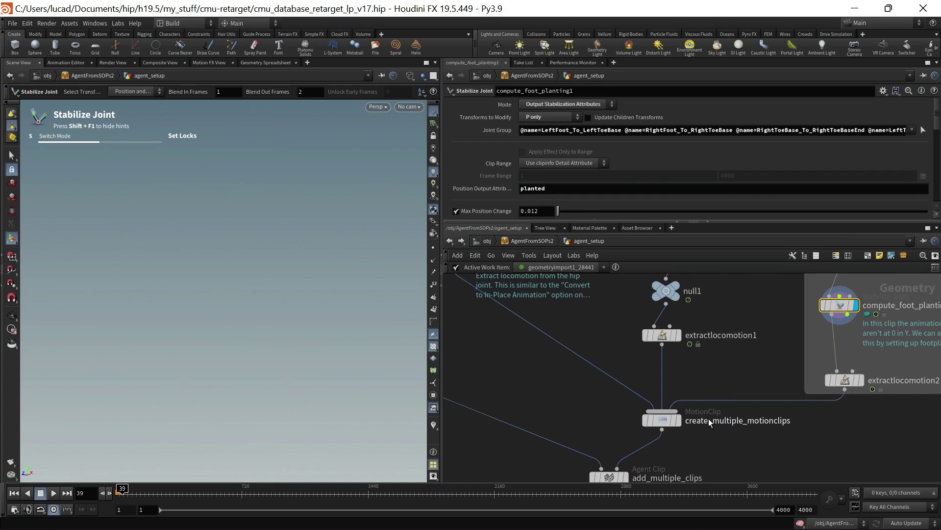
- Select extractlocomotion2 and review its settings through to the trajectory and extraction options
left_click(844, 382)
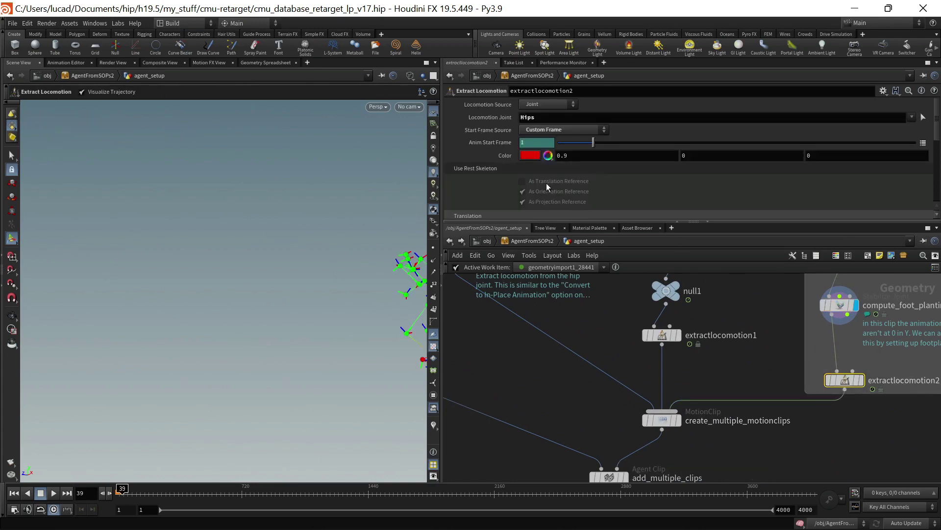
scroll(546, 183, "down", 3)
scroll(554, 178, "down", 2)
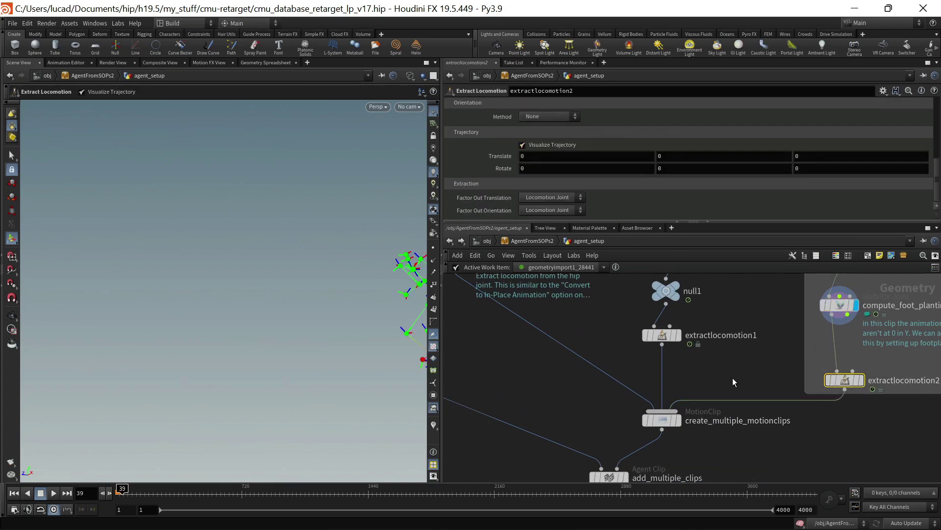
- Select create_multiple_motionclips and review its settings, including the reload option and the list of input operators
left_click(661, 419)
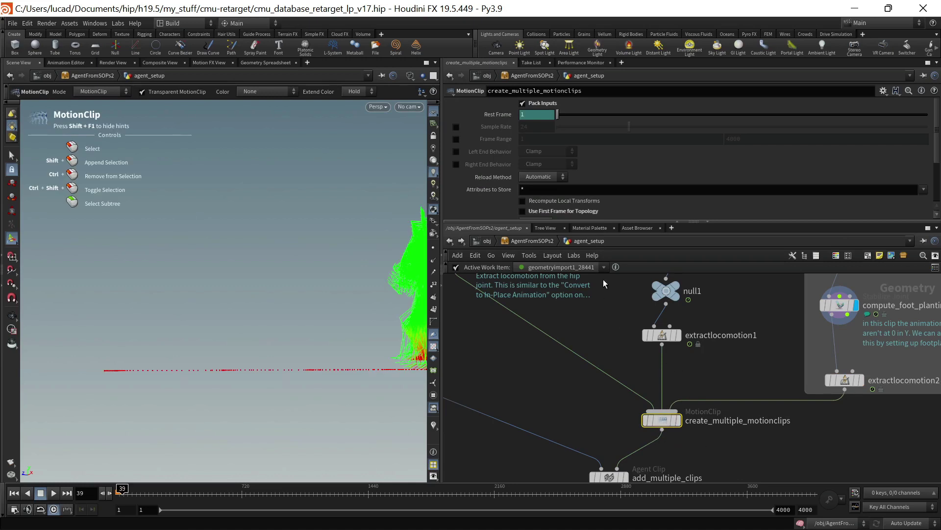
scroll(560, 166, "down", 3)
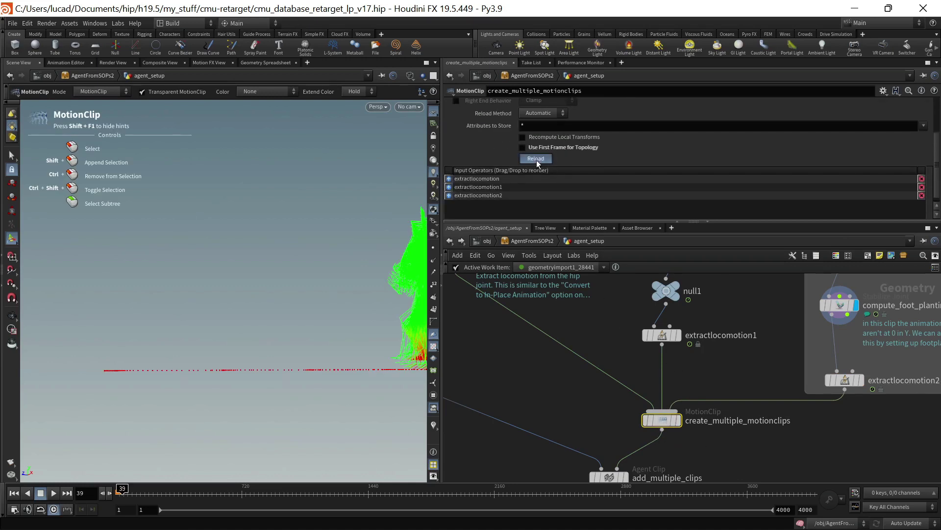
- Display simple_sim_2, enter its network and run the crowd simulation from the first frame to frame 70
scroll(767, 372, "down", 10)
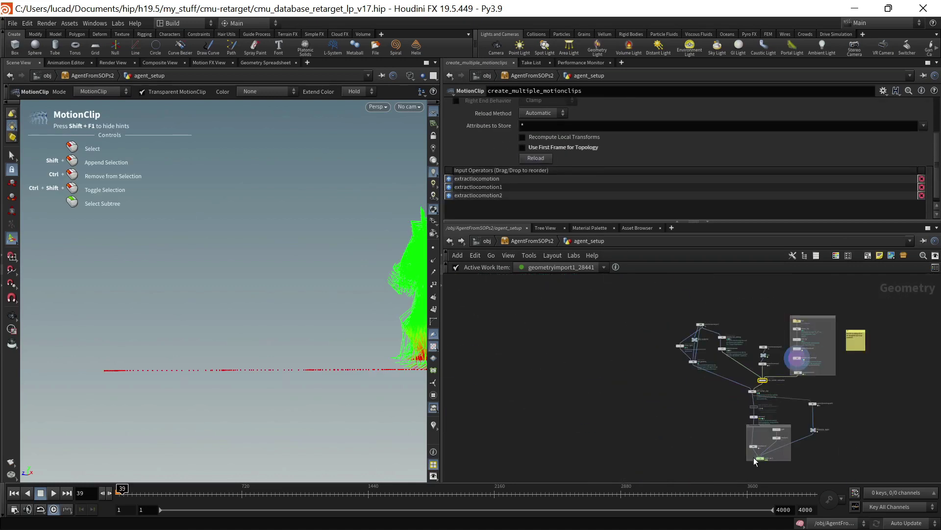
middle_click_drag(729, 457, 715, 422)
scroll(749, 427, "up", 7)
left_click(753, 407)
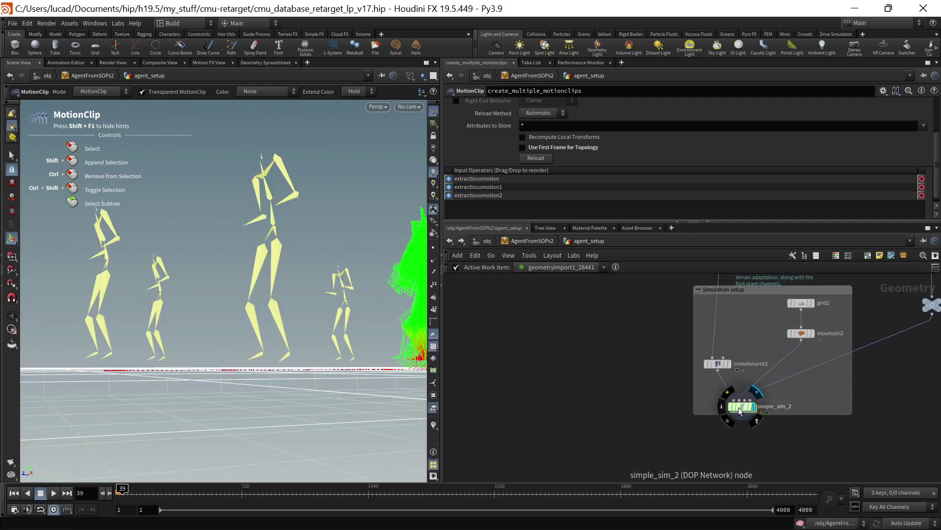
double_click(741, 409)
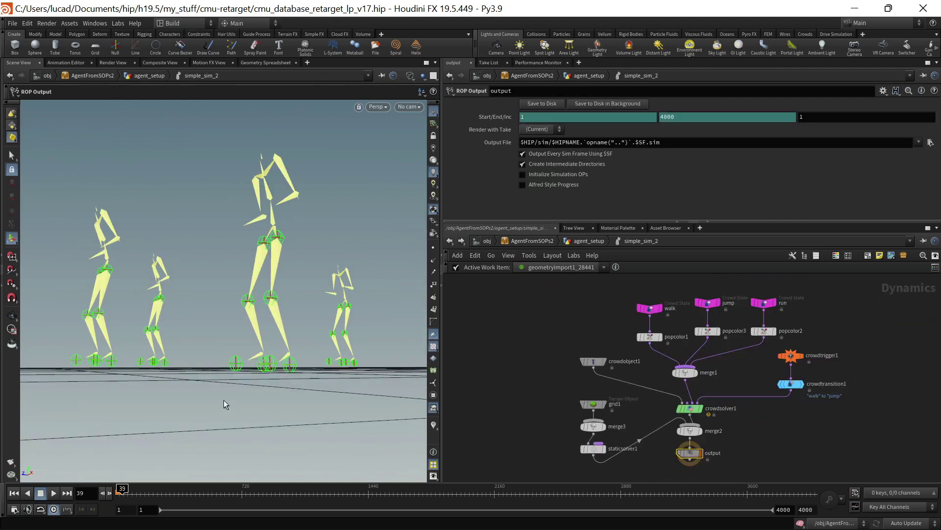
key("ctrl+Up")
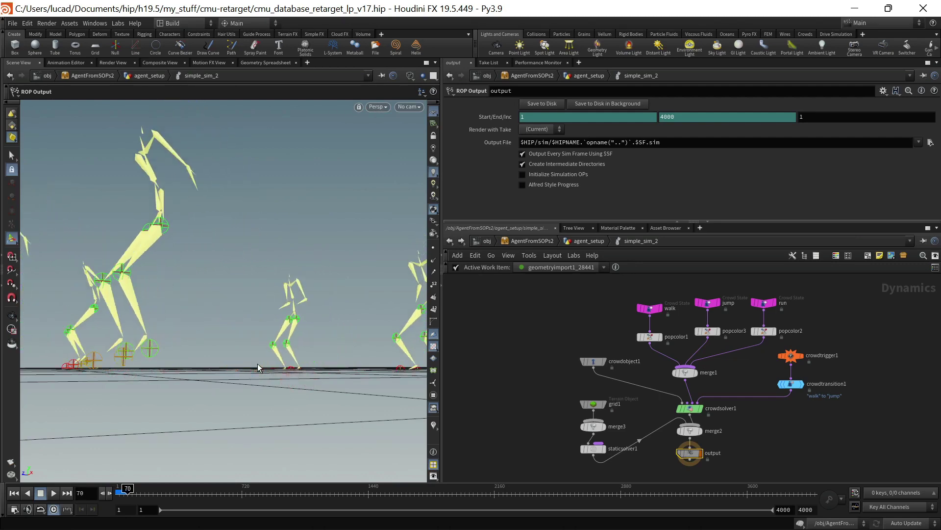
- Look at the crowd from a higher angle and play the simulation backwards to frame 15
key("Escape")
left_click_drag(258, 363, 216, 407)
key("Down")
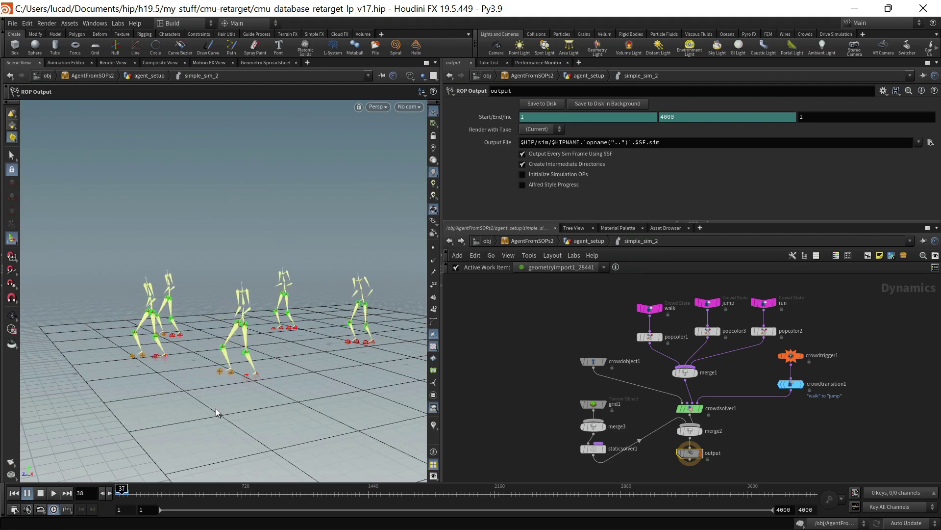
key("Down")
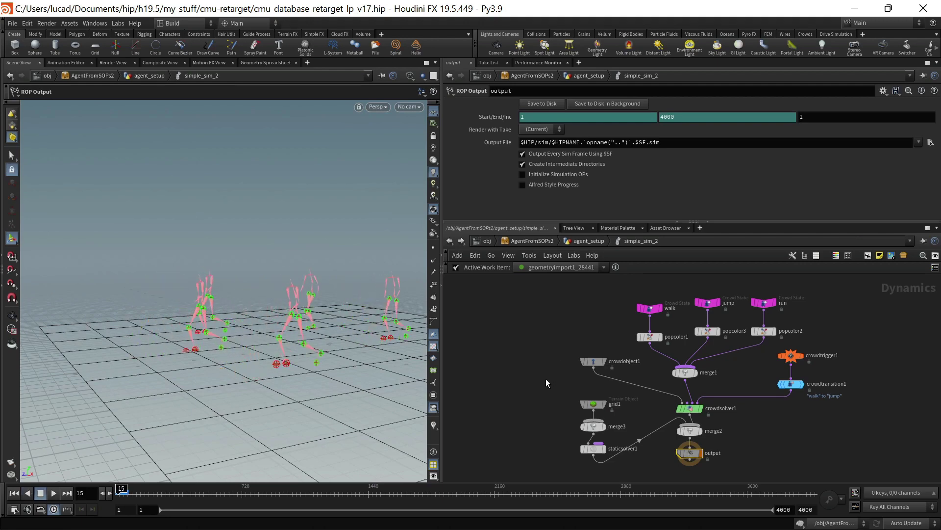
- Return to agent_setup, display motionclipevaluate1 in the retargeted clip branch and scrub its animation to frame 115
key("u")
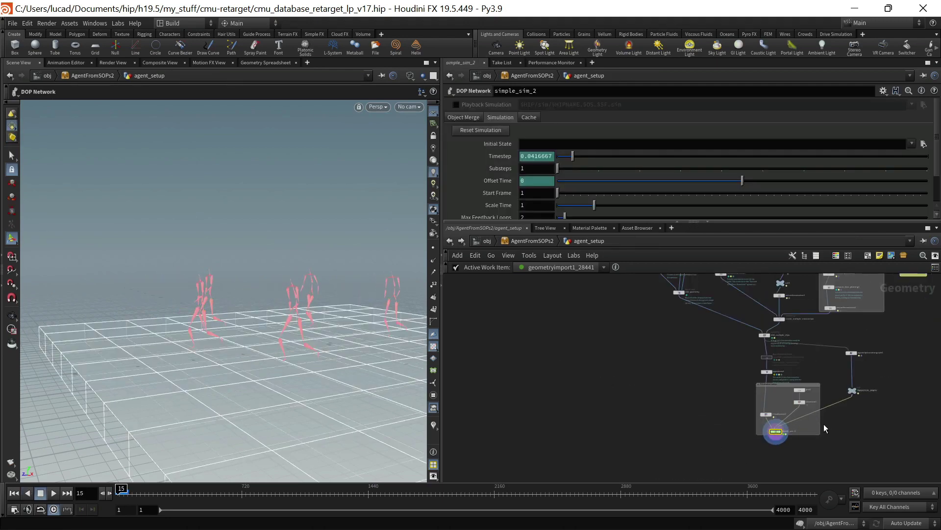
scroll(822, 404, "down", 3)
scroll(831, 329, "up", 5)
middle_click_drag(846, 330, 829, 360)
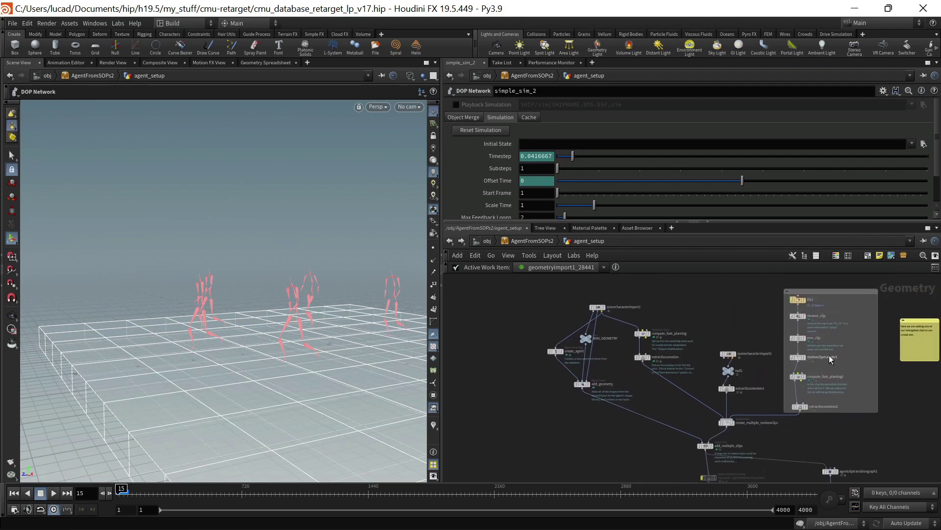
scroll(830, 359, "up", 4)
left_click(786, 363)
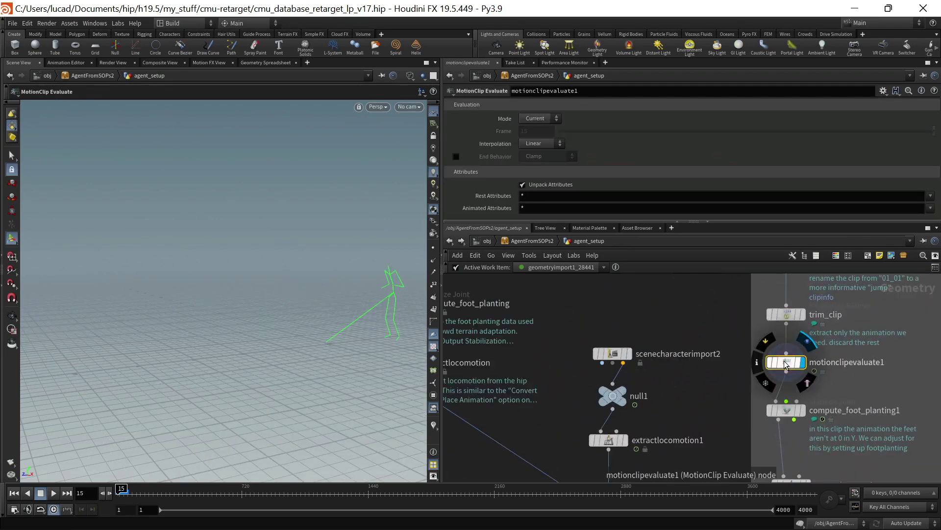
left_click(149, 489)
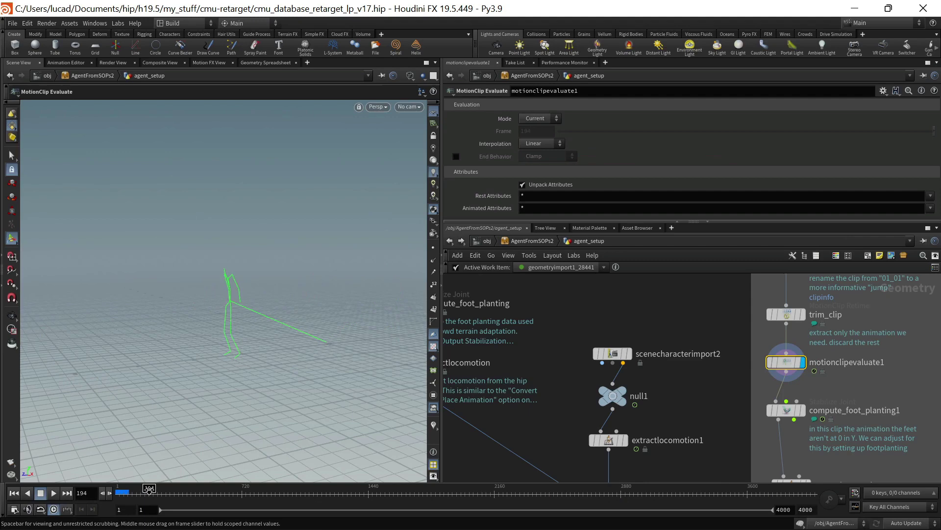
left_click_drag(150, 490, 136, 489)
- Display compute_foot_planting1, scrub to frame 113 and examine its stabilization settings and the skeleton's foot joints up close
scroll(785, 412, "up", 2)
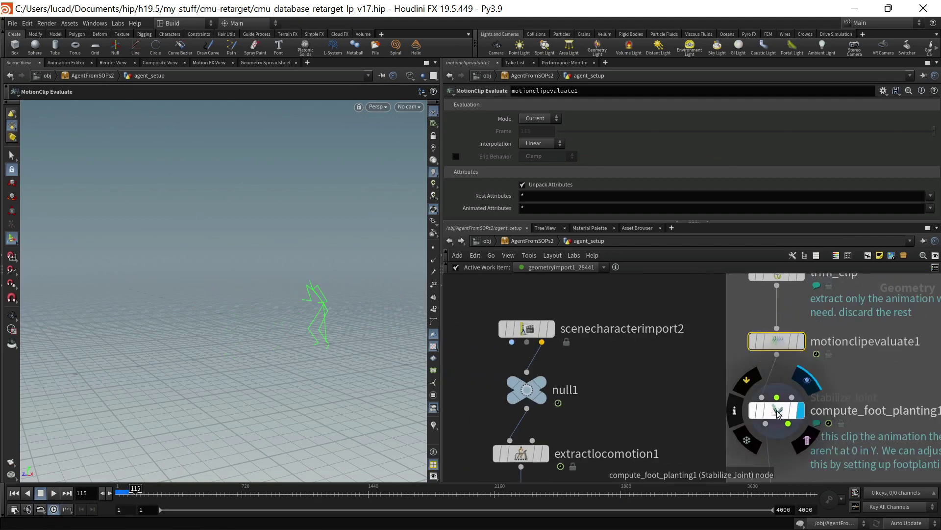
left_click(779, 413)
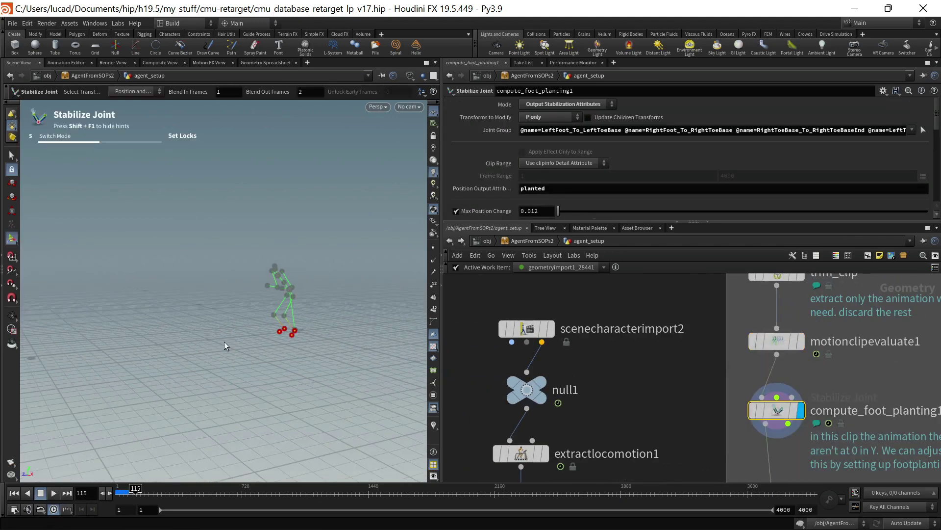
left_click_drag(117, 490, 136, 489)
scroll(643, 182, "down", 3)
scroll(643, 182, "down", 2)
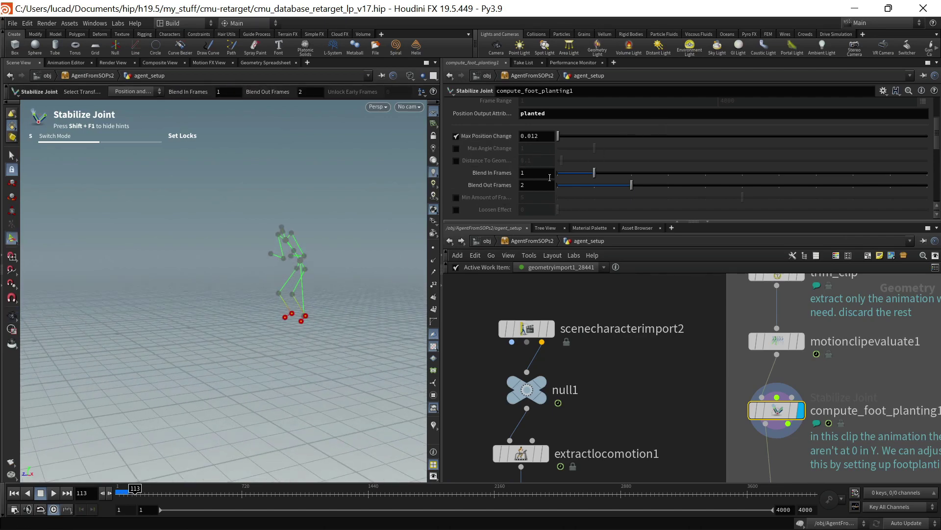
scroll(550, 179, "up", 5)
scroll(550, 179, "up", 1)
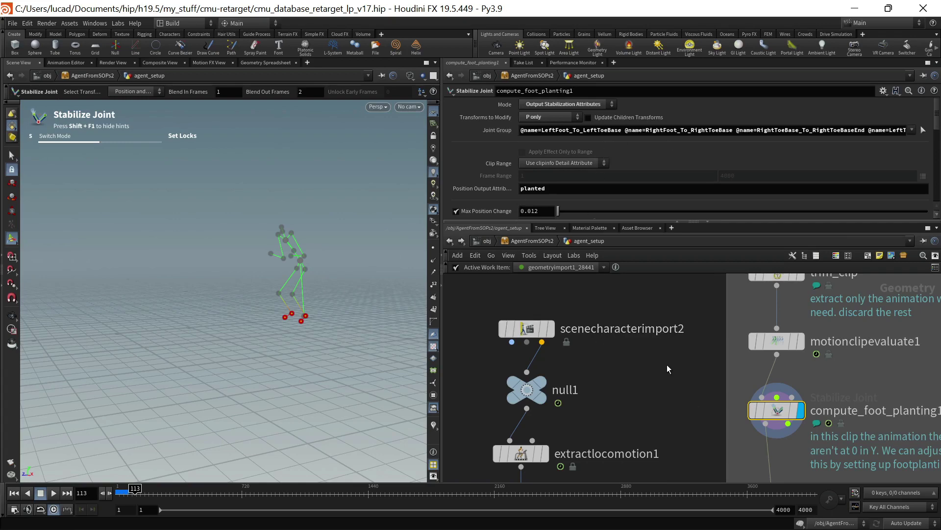
scroll(667, 364, "down", 6)
right_click_drag(298, 322, 377, 238, "alt")
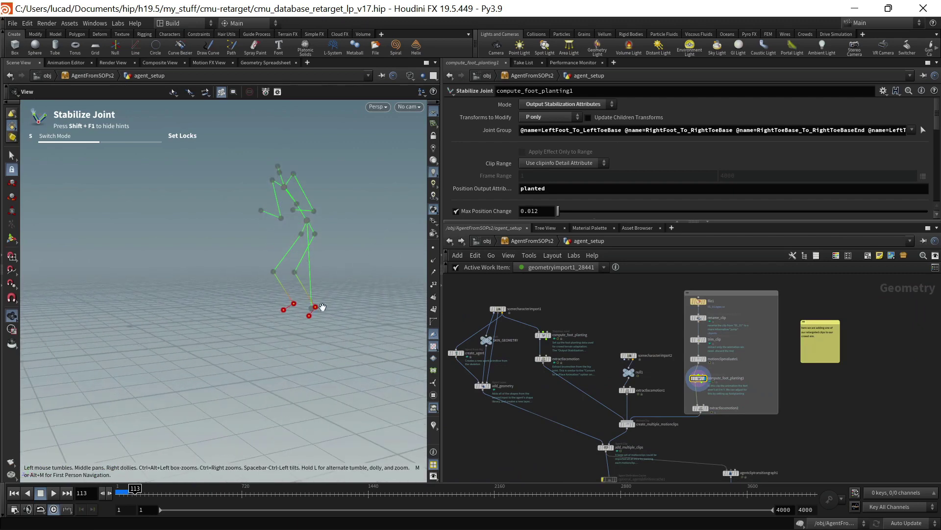
right_click_drag(322, 308, 357, 276, "alt")
- Display extractlocomotion2, frame its skeleton from above and scrub to frame 68 to examine the locomotion trajectory
scroll(716, 417, "up", 5)
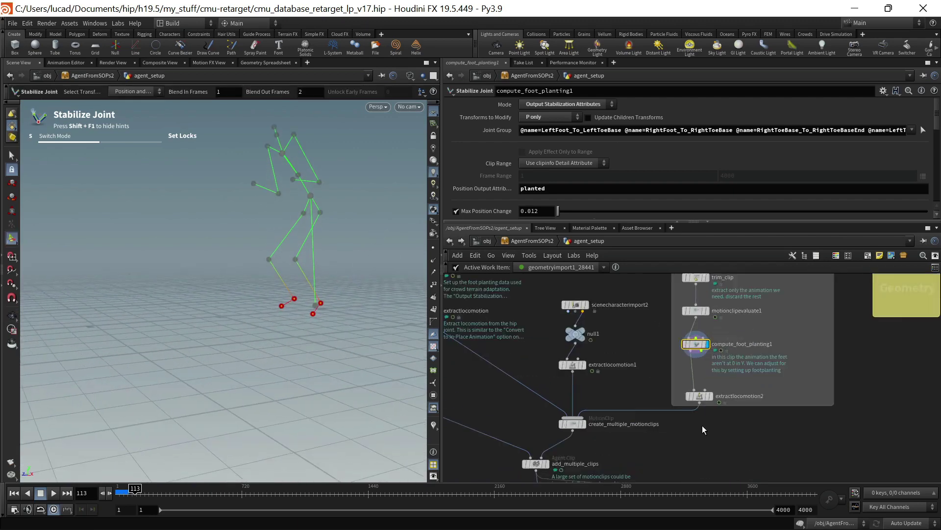
left_click(716, 377)
left_click(698, 377)
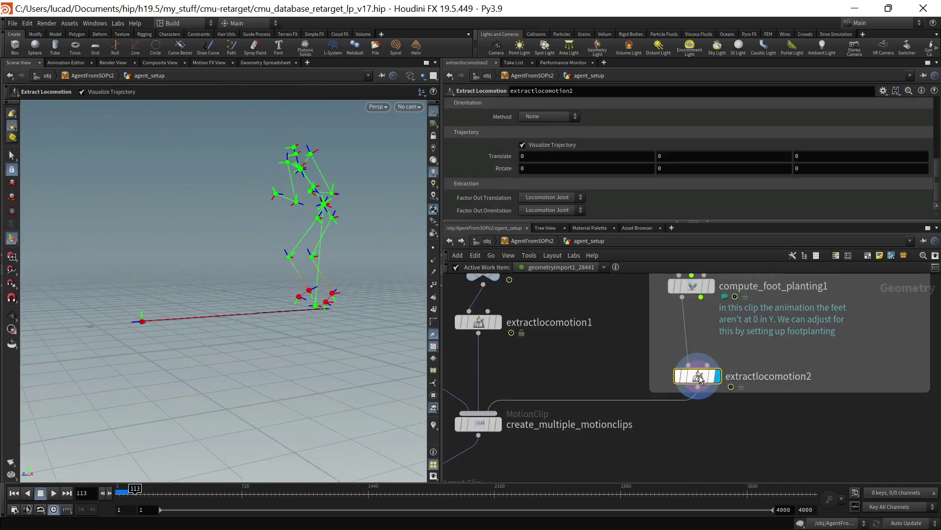
key("space")
left_click_drag(326, 319, 339, 342)
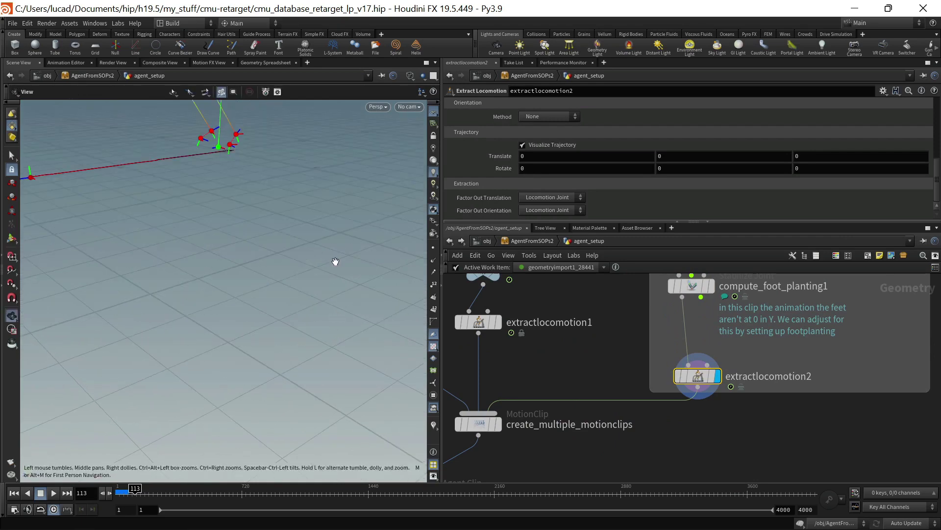
key("g")
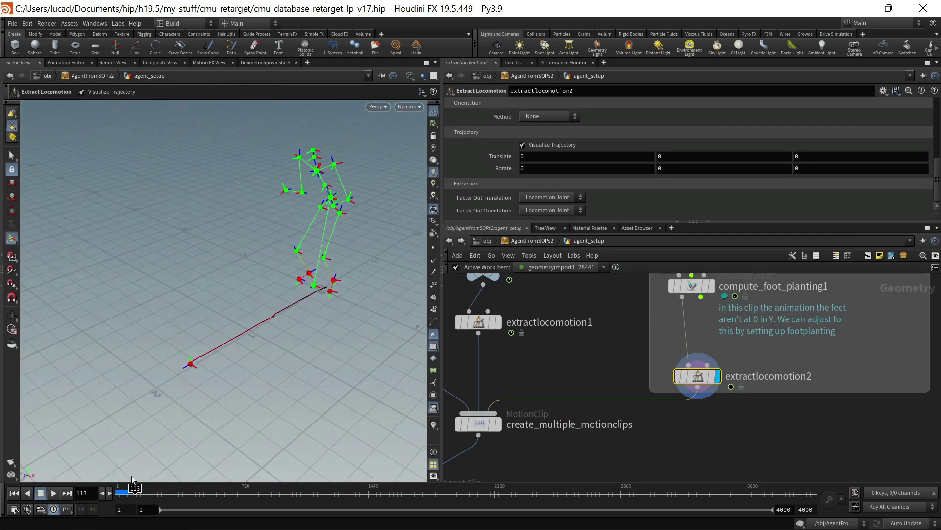
left_click_drag(134, 489, 119, 491)
- Display and select create_multiple_motionclips to examine the combined motion clips and the branches feeding into it
scroll(613, 455, "down", 6)
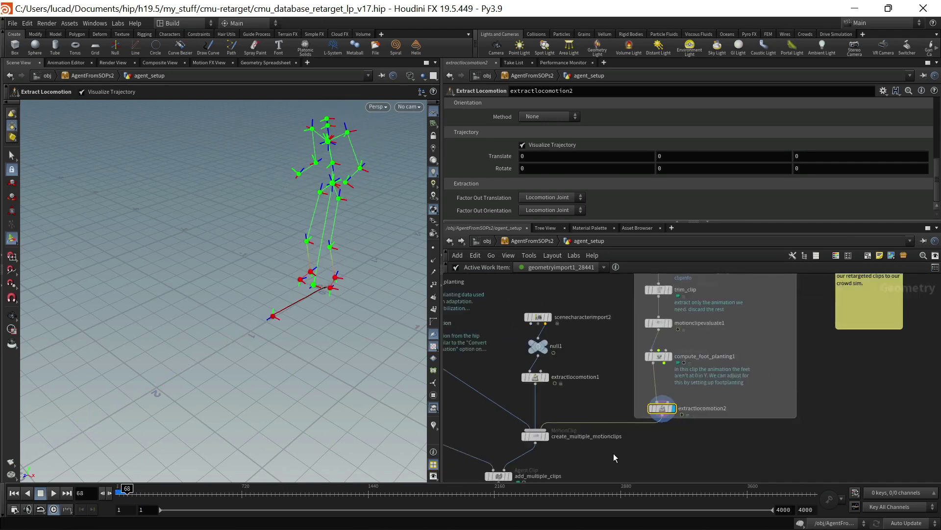
middle_click_drag(613, 455, 682, 398)
scroll(635, 391, "up", 6)
left_click(655, 388)
left_click(656, 388)
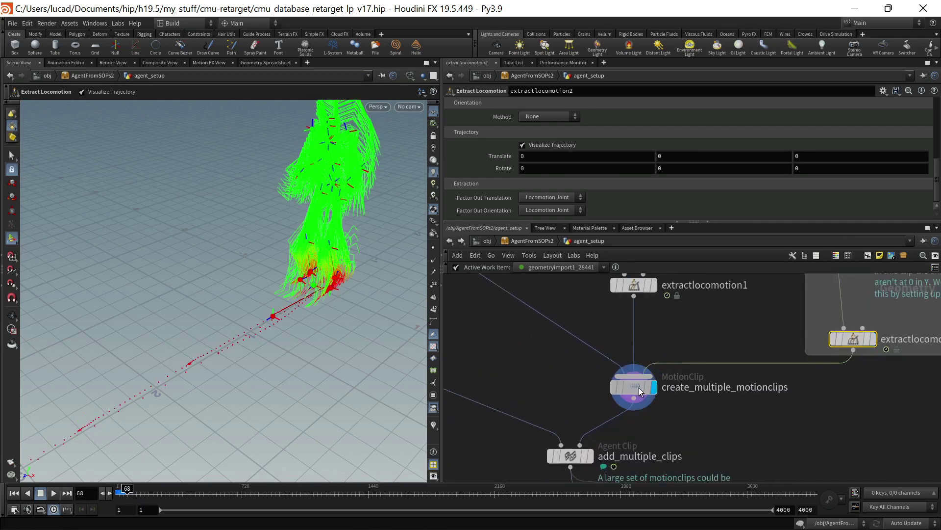
left_click(634, 387)
scroll(490, 131, "up", 1)
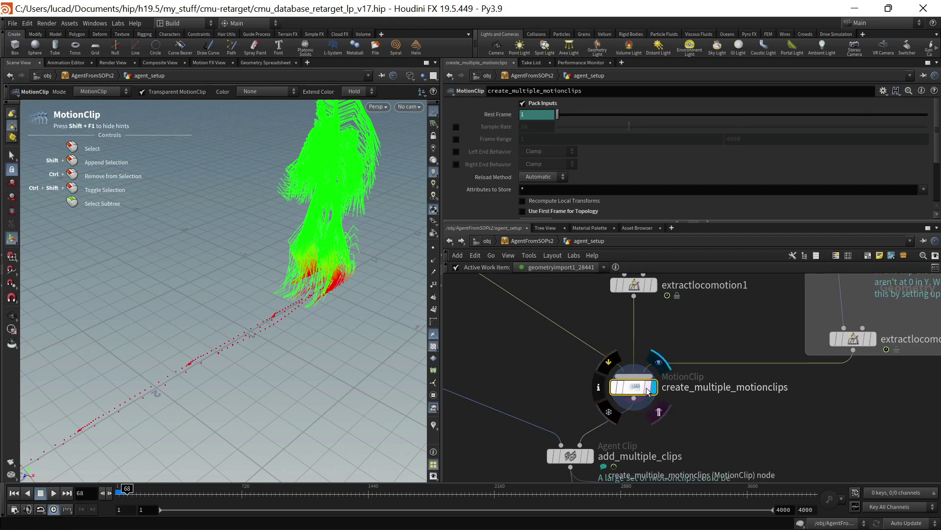
scroll(677, 338, "down", 5)
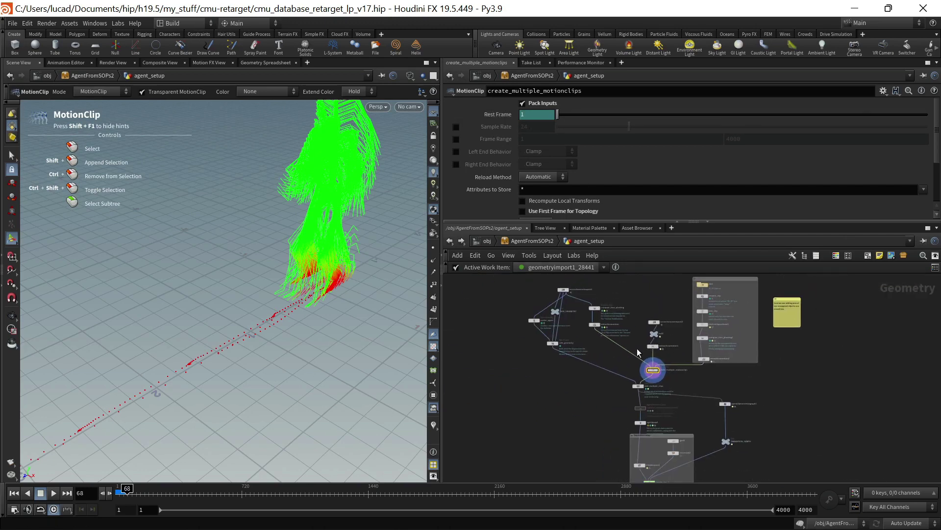
scroll(635, 371, "up", 5)
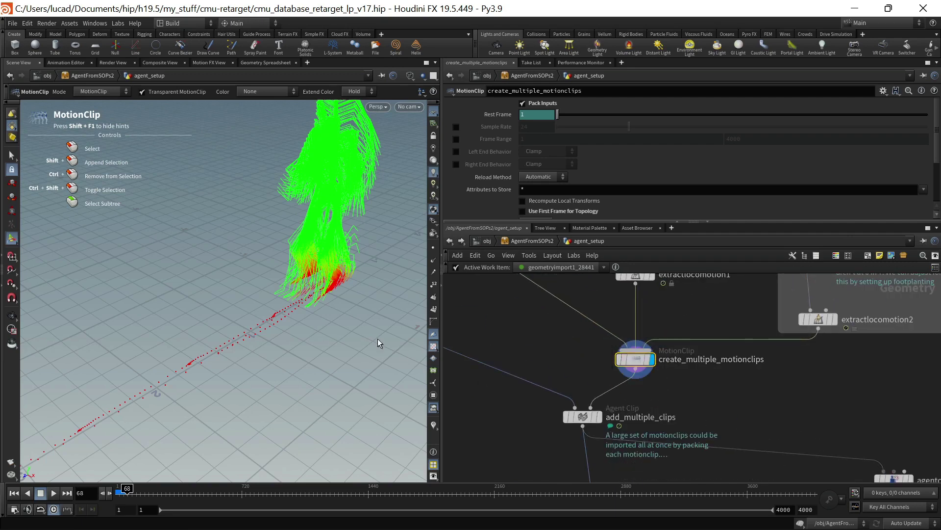
- Select scenecharacterimport2, check its subnet path and clip name, and look over the surrounding clip branches
scroll(267, 280, "down", 3)
middle_click_drag(573, 333, 593, 421)
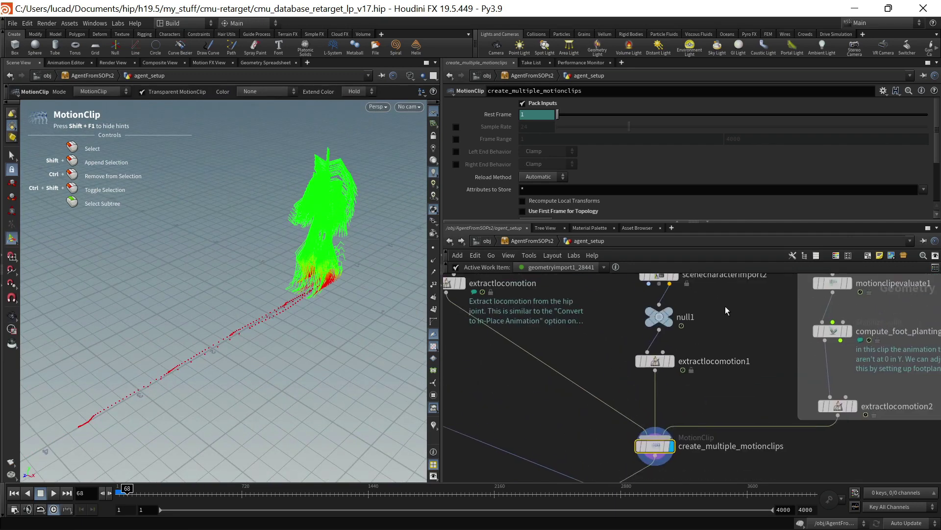
middle_click_drag(725, 306, 725, 362)
left_click(660, 332)
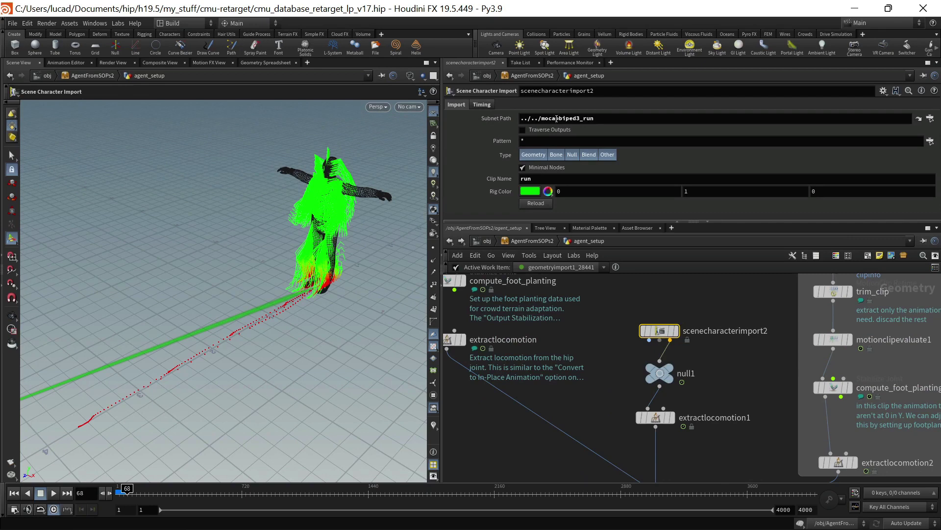
middle_click_drag(535, 340, 623, 335)
scroll(678, 380, "down", 5)
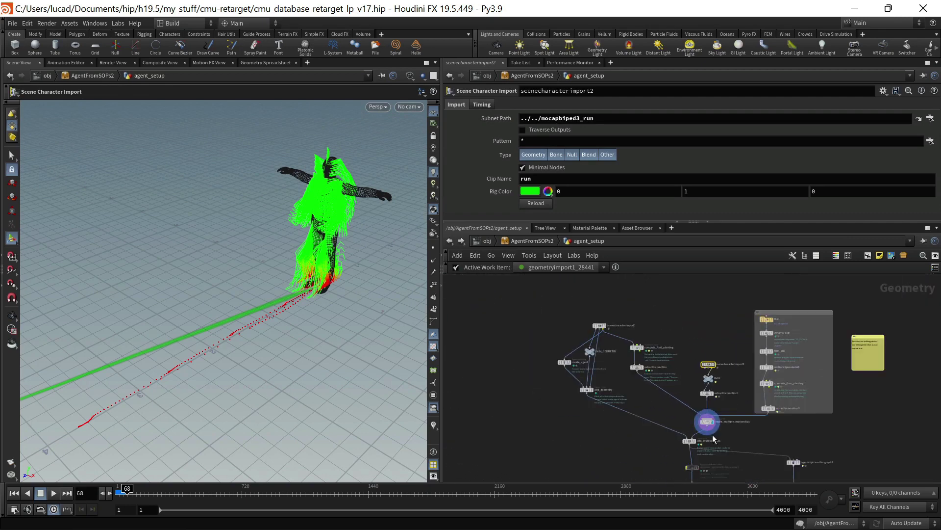
- Display and select add_multiple_clips to examine its clip list, MotionClip input and packed primitives settings
scroll(713, 435, "up", 4)
middle_click_drag(652, 423, 662, 342)
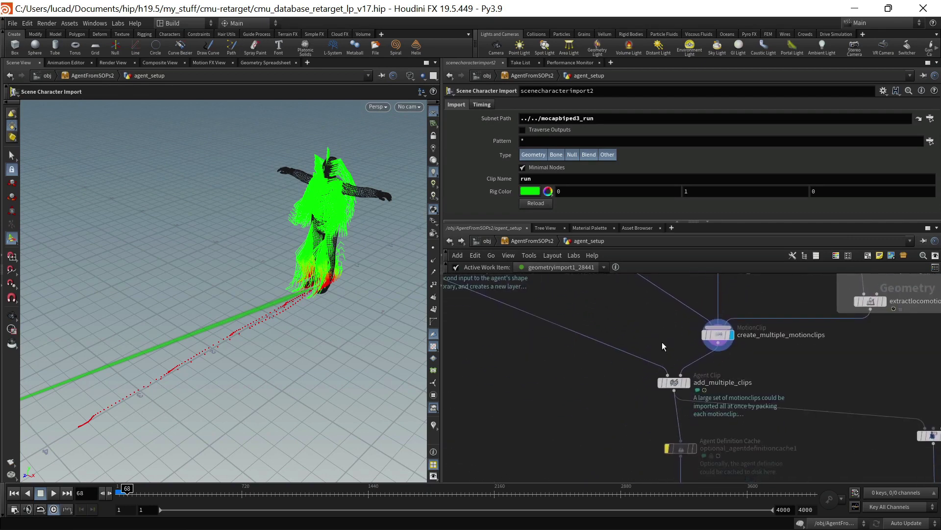
left_click(687, 382)
left_click(675, 382)
scroll(556, 134, "down", 3)
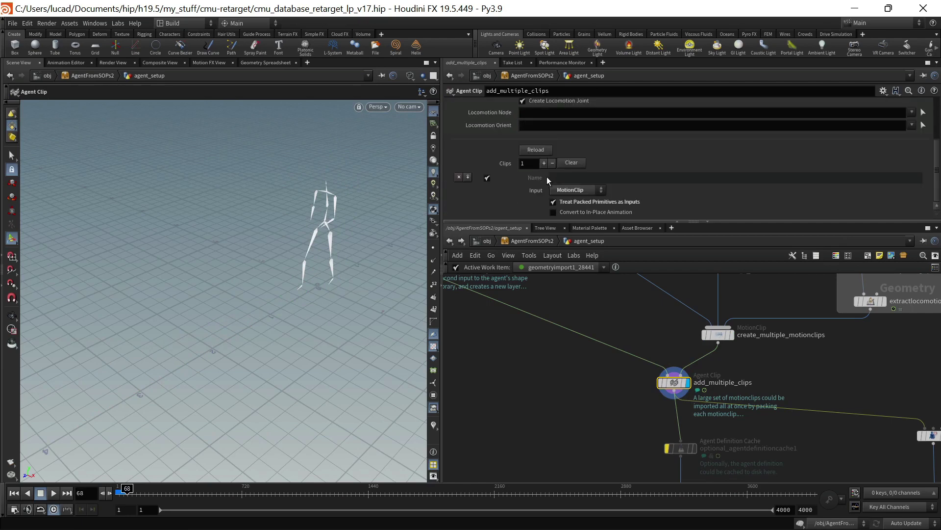
- Display the simple_sim_2 DOP network in the Simulation setup box and go inside it
scroll(713, 407, "down", 5)
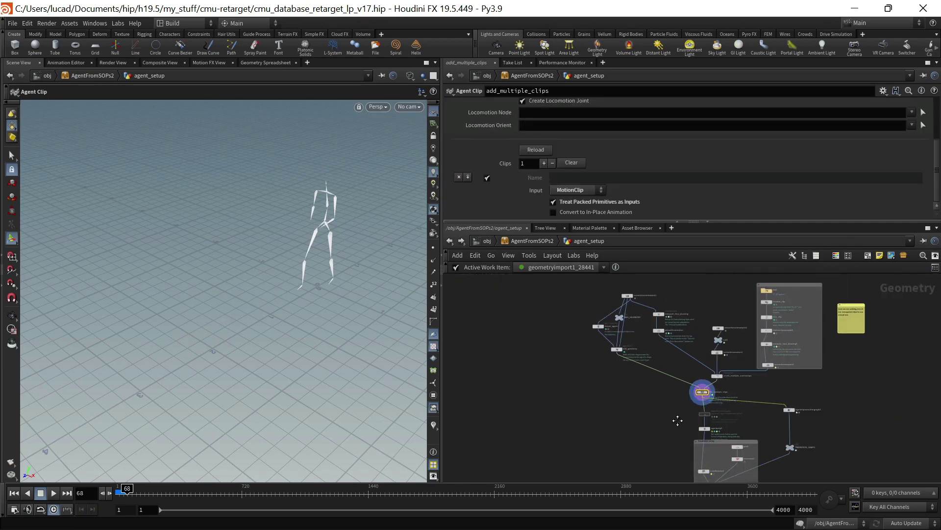
middle_click_drag(677, 419, 658, 345)
scroll(694, 422, "up", 5)
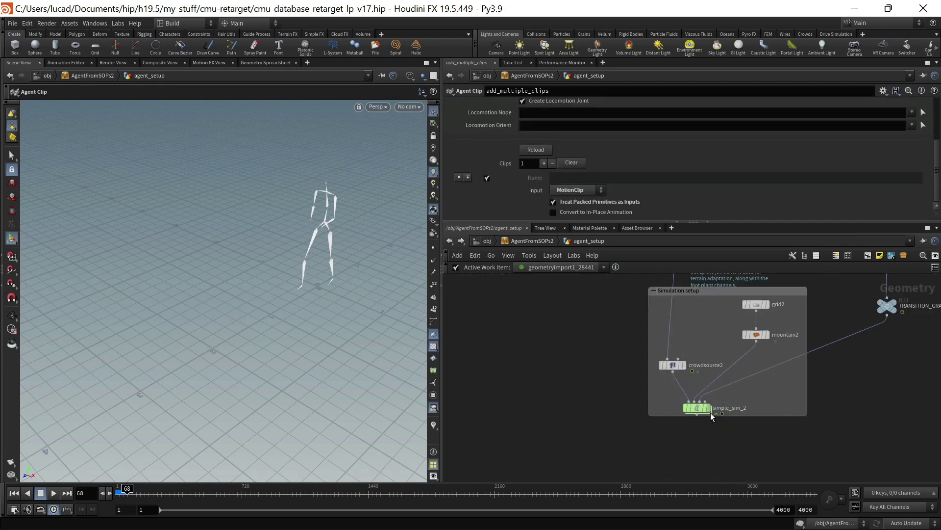
scroll(754, 401, "up", 3)
mouse_move(678, 414)
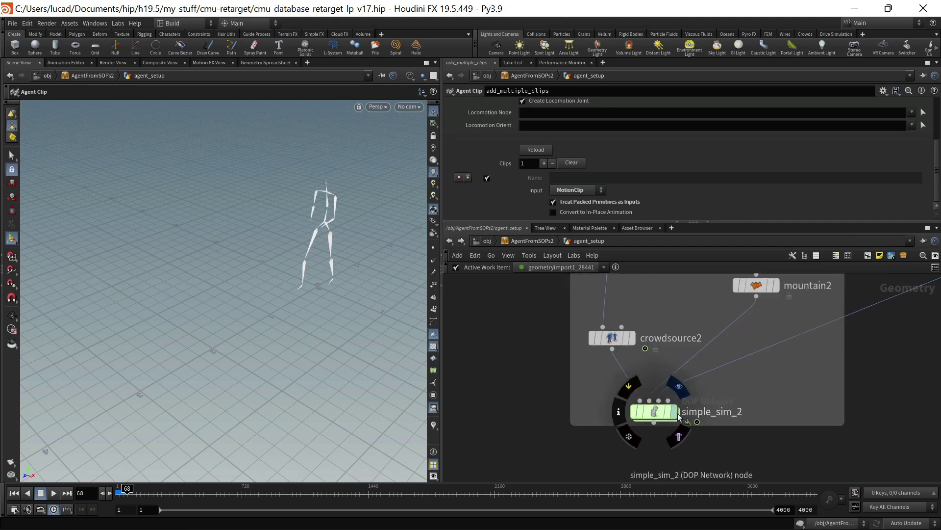
left_click(677, 413)
double_click(660, 414)
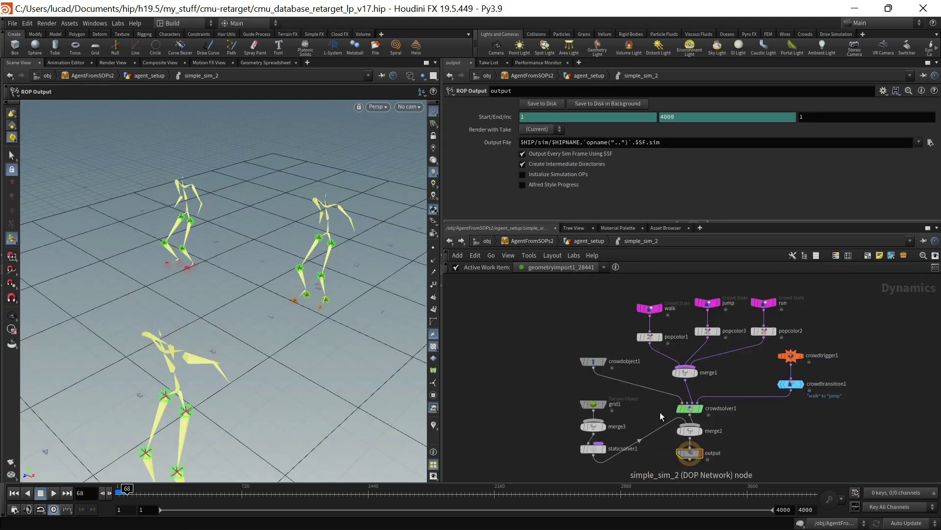
- Reset the timeline to frame 1 and examine the crowd agents from farther away along with the crowd solver network
right_click_drag(634, 395, 452, 394, "alt")
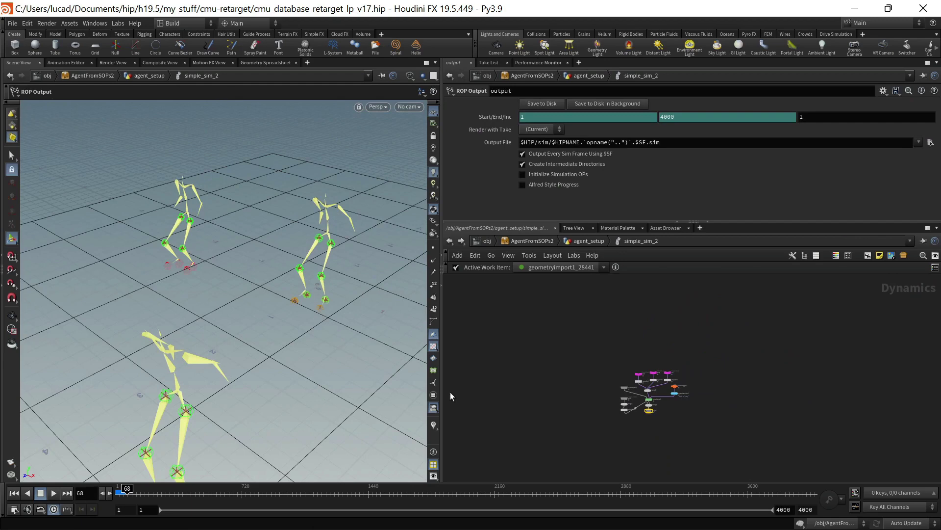
left_click_drag(378, 407, 295, 367, "alt")
right_click_drag(243, 407, 162, 421, "alt")
mouse_move(127, 490)
left_mouse_down()
mouse_move(147, 491)
mouse_move(115, 490)
left_mouse_up()
scroll(625, 456, "up", 3)
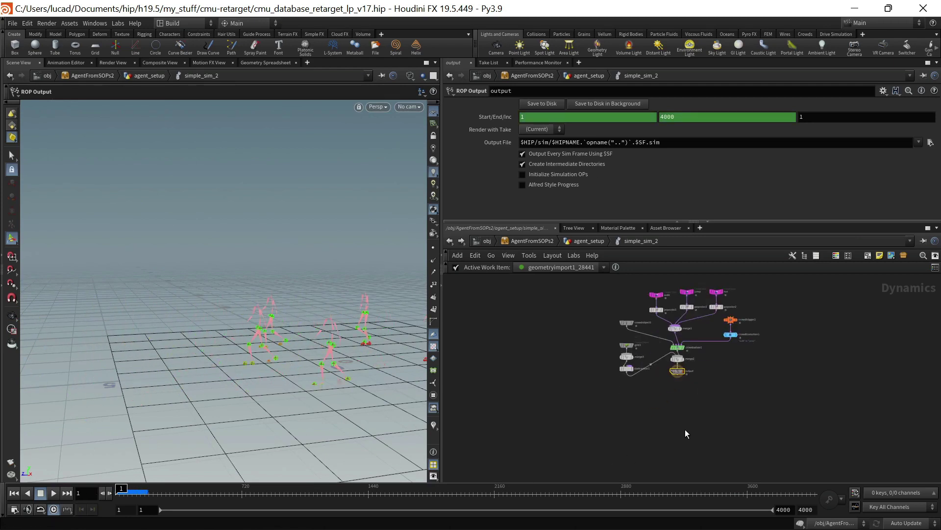
- Return to the agent_setup network and look over its clip branches and the crowd agents on the terrain
key("u")
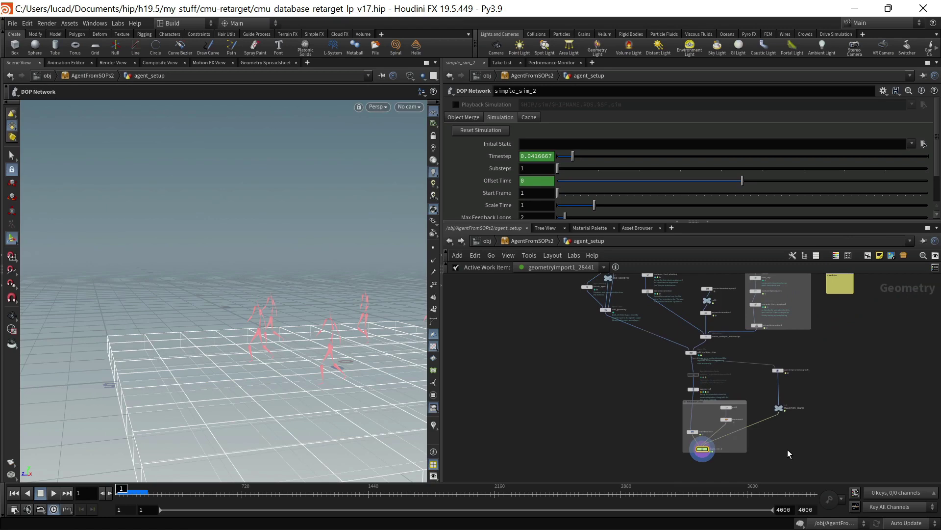
middle_click_drag(834, 385, 818, 440)
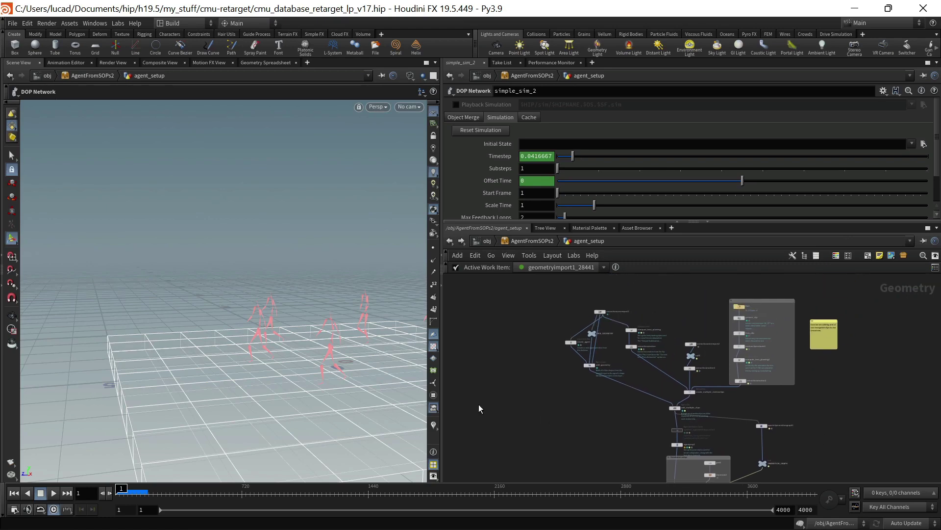
key("Escape")
left_click_drag(218, 382, 299, 385)
key("Return")
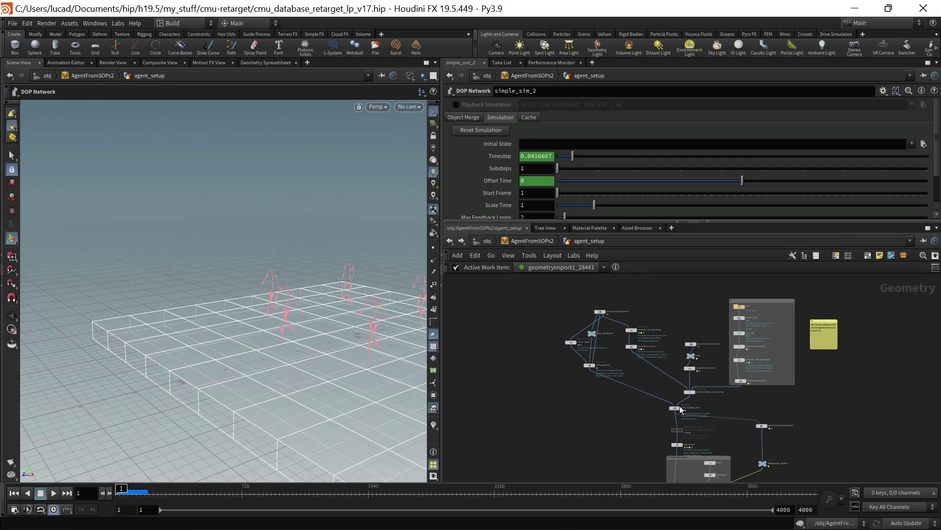
scroll(616, 431, "down", 4)
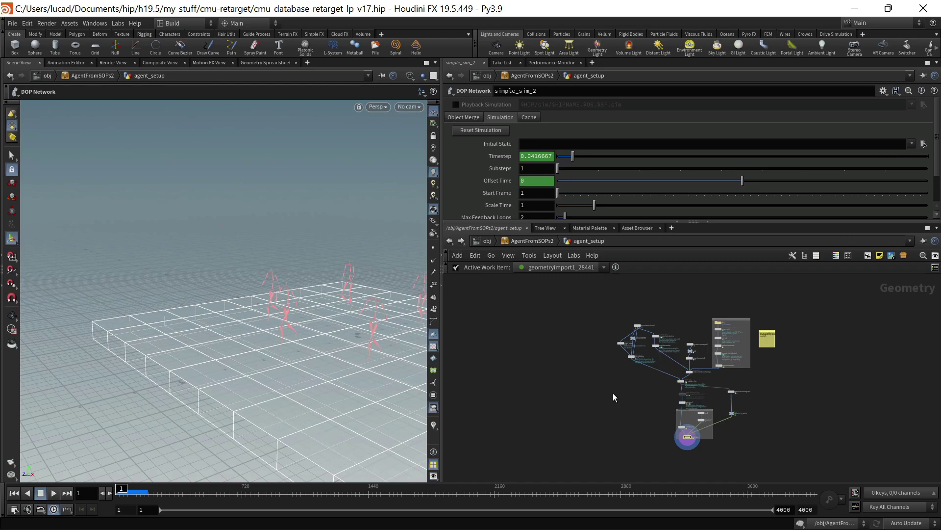
- Go up to the obj level and bring the whole object network into view
key("u")
key("u")
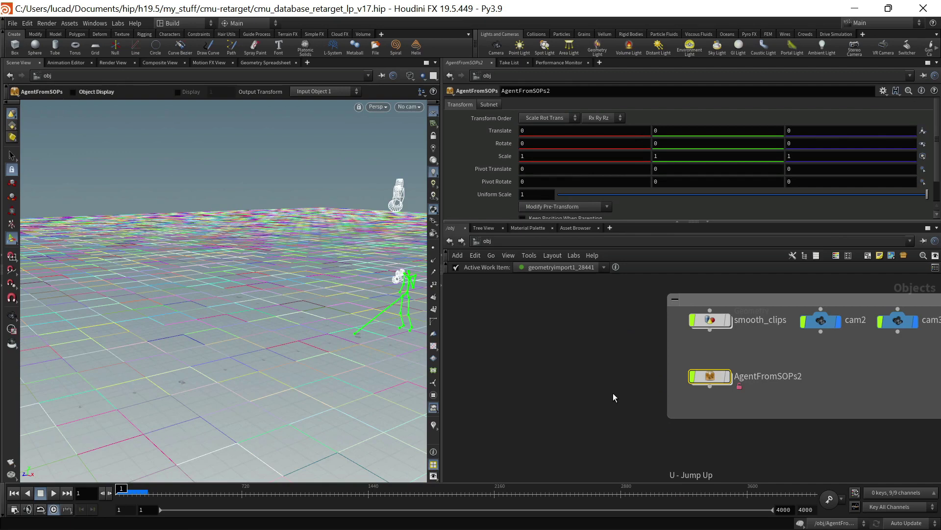
scroll(622, 416, "down", 7)
scroll(631, 375, "up", 2)
middle_click_drag(631, 376, 689, 385)
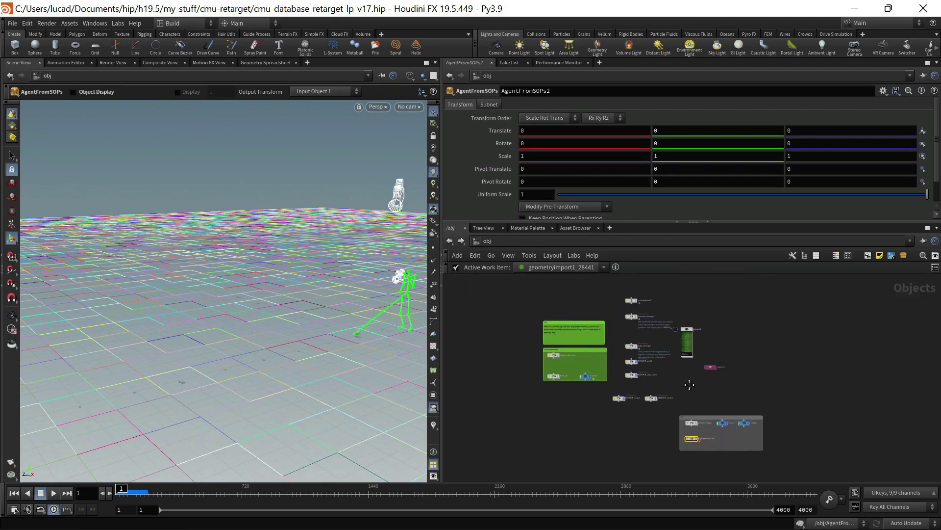